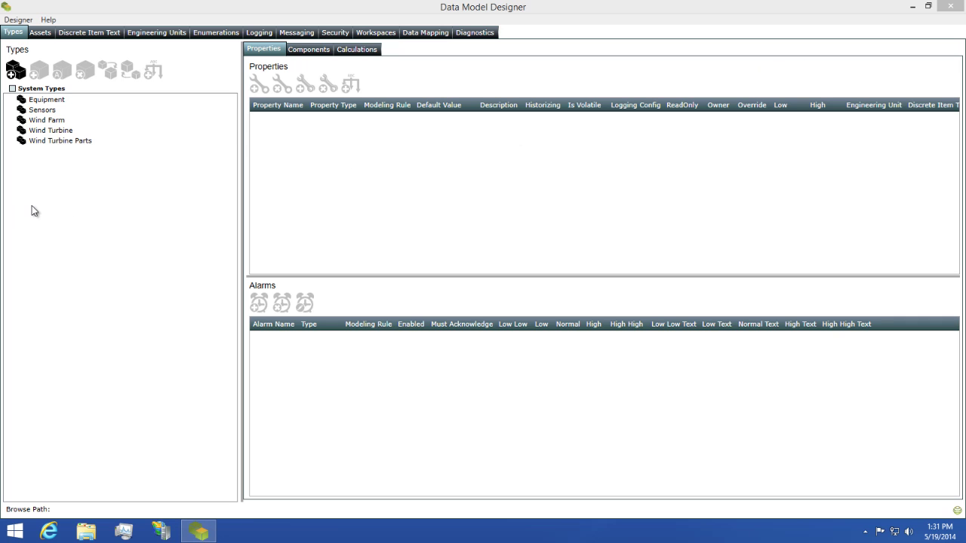
Expand the Wind Turbine Parts type group and display the properties of its Rotor type.
click(39, 130)
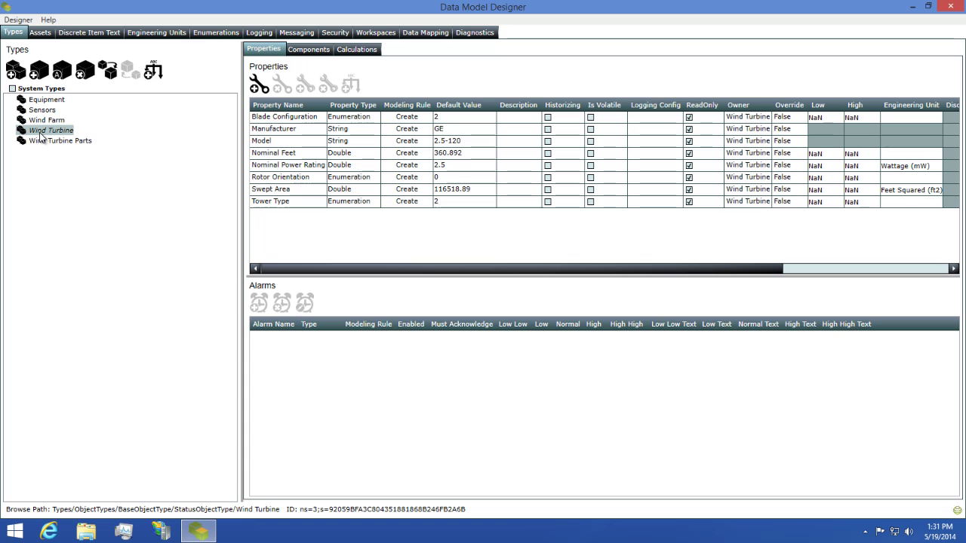
click(32, 141)
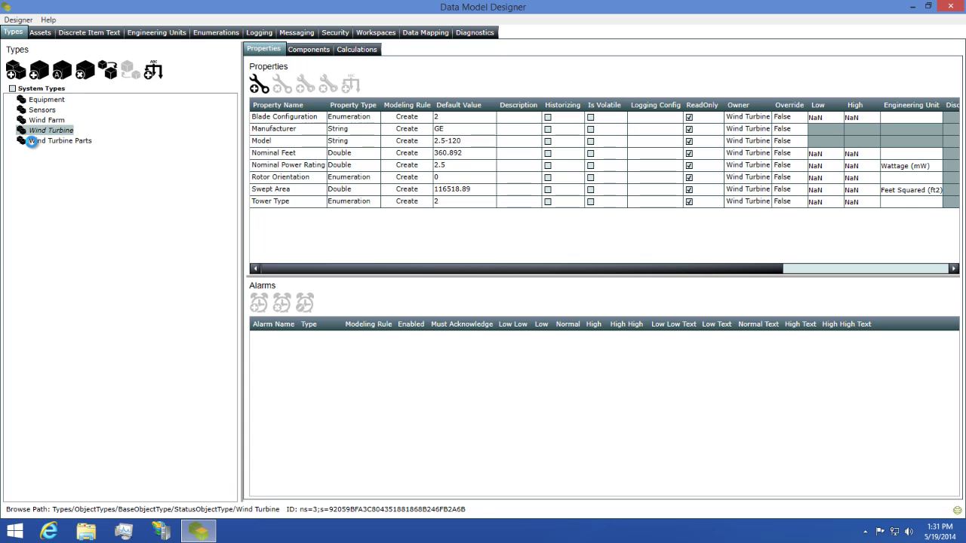
click(11, 141)
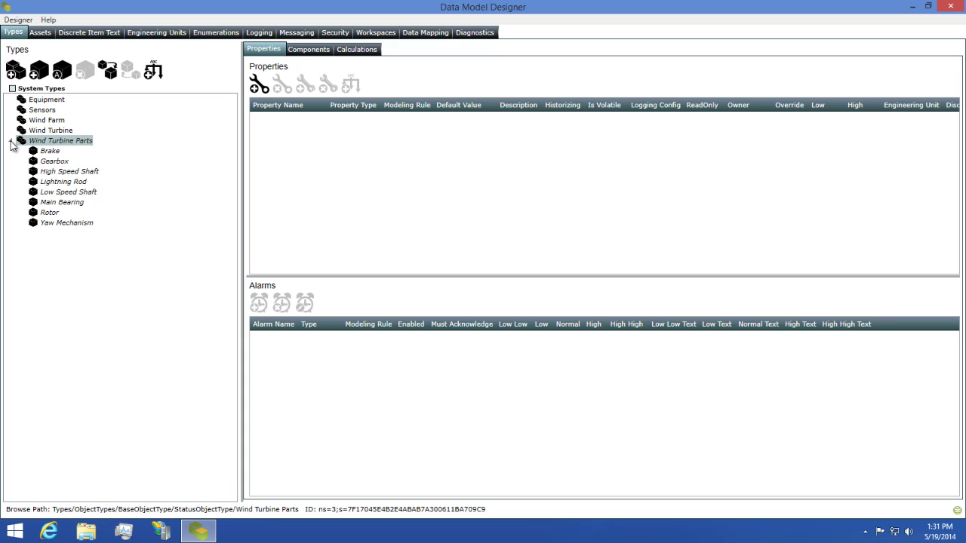
click(45, 214)
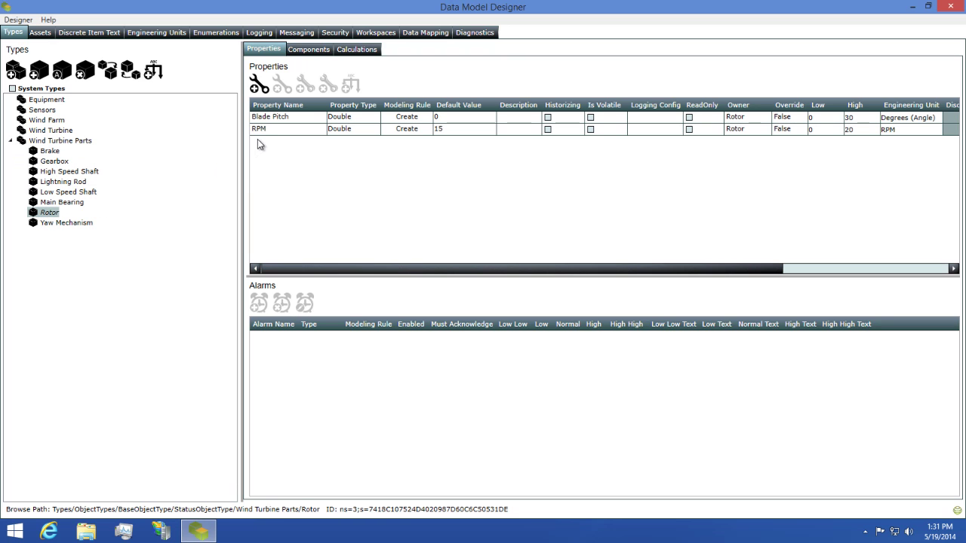
Add a Level alarm named "RPM Limit" to the Rotor type's RPM property.
click(273, 130)
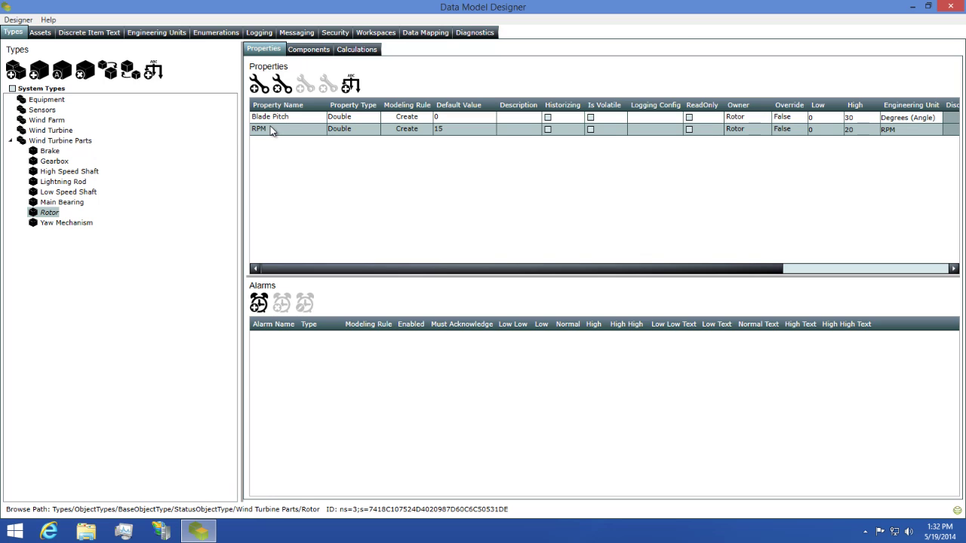
click(260, 304)
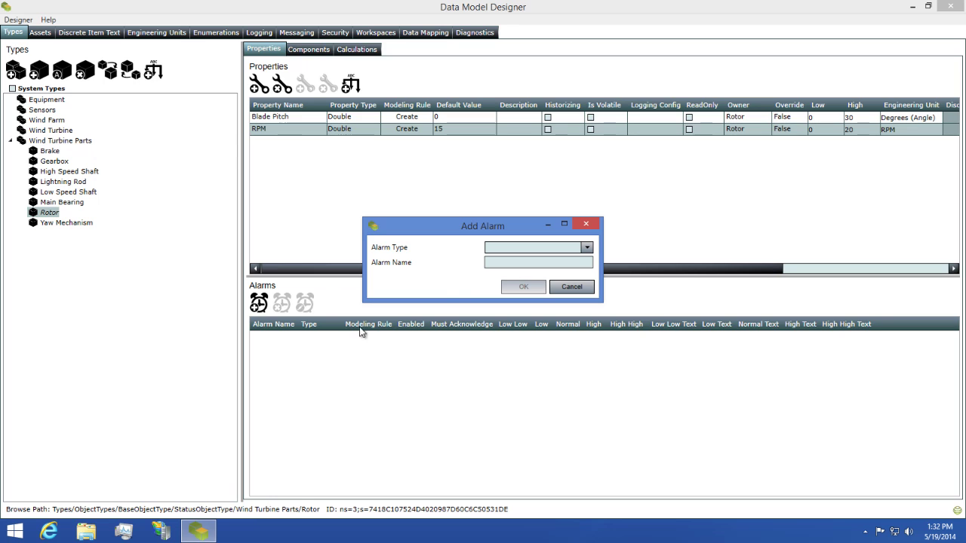
click(579, 250)
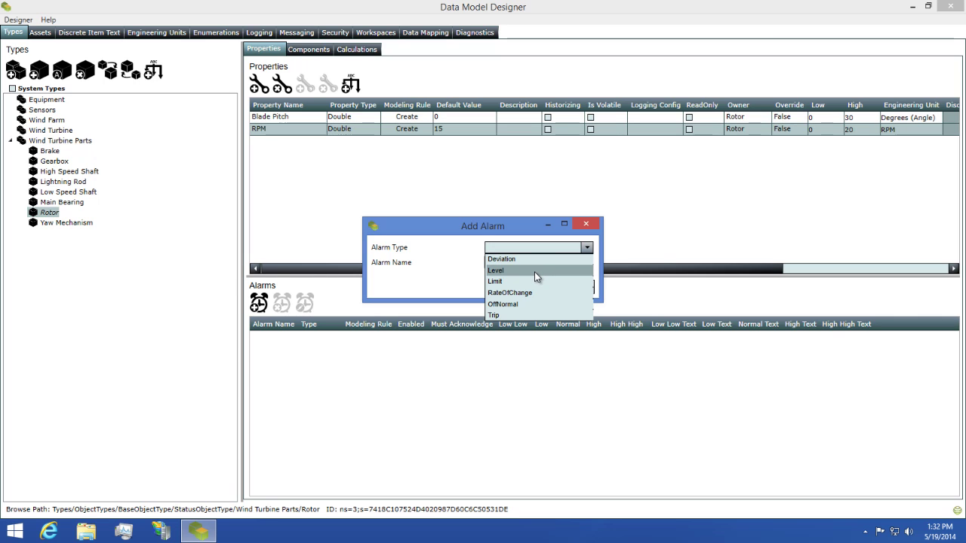
click(535, 272)
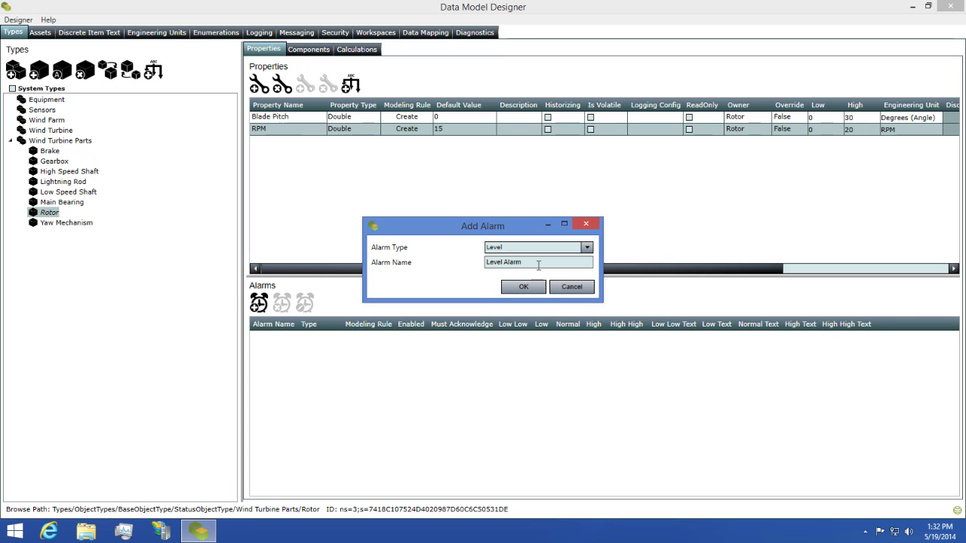
drag(538, 263, 482, 266)
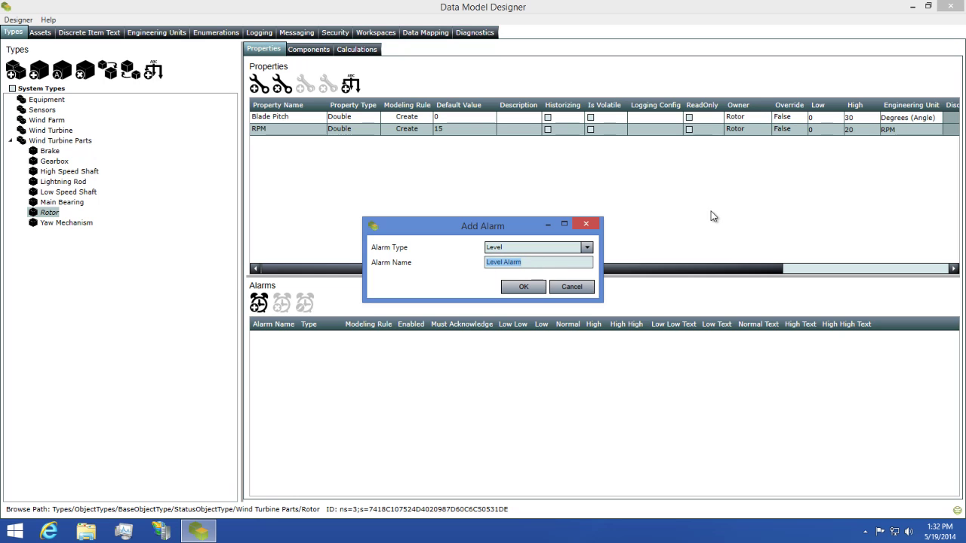
text(RPM Limit)
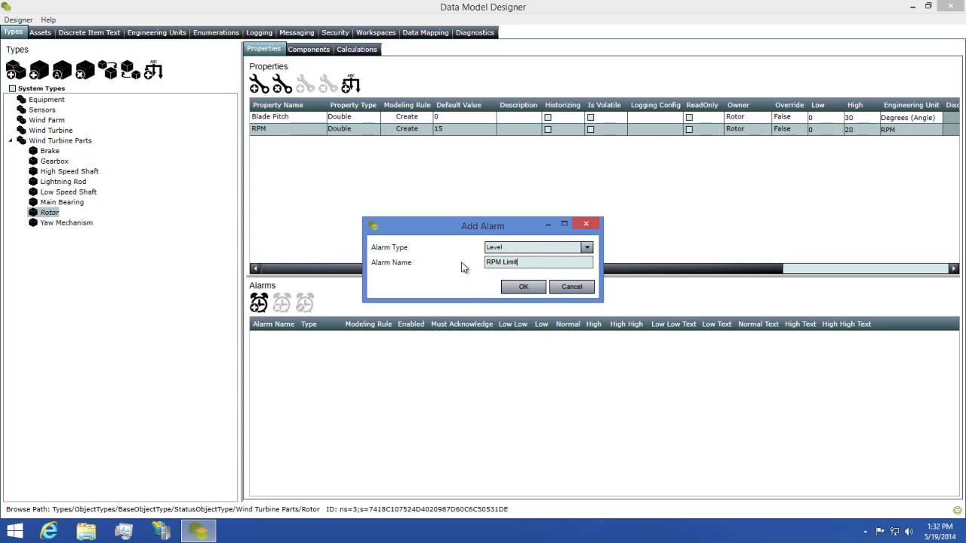
click(525, 287)
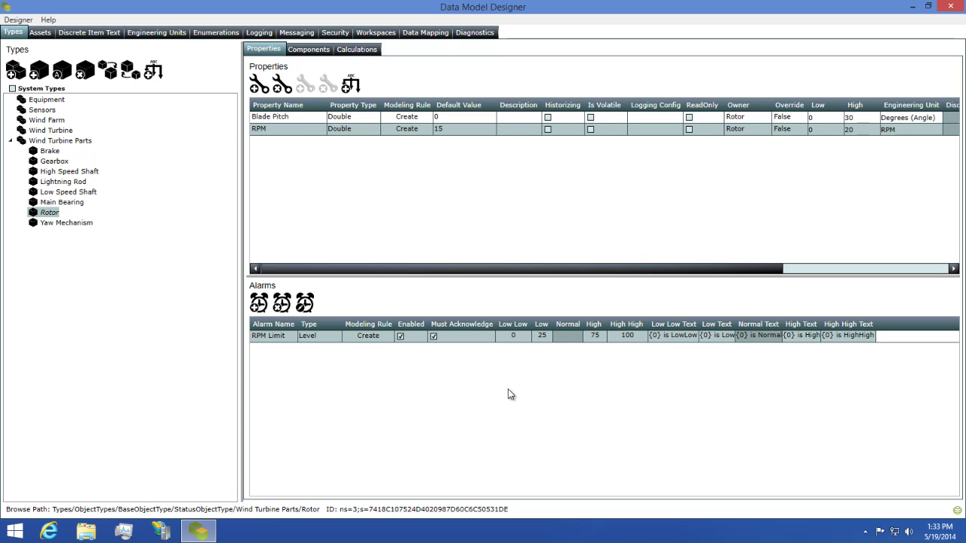
Set the RPM Limit alarm's thresholds to Low 3, High 20 and High High 30.
click(543, 338)
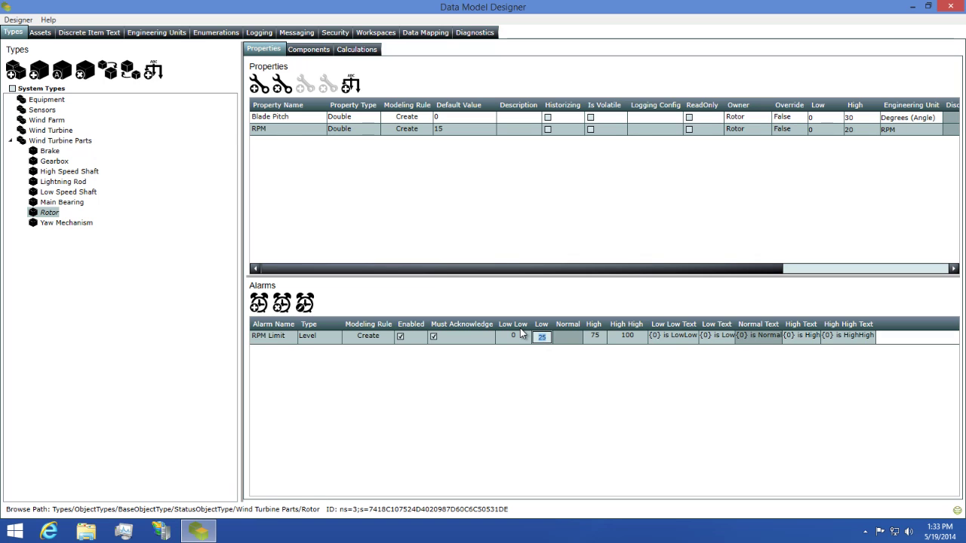
text(3)
key(Return)
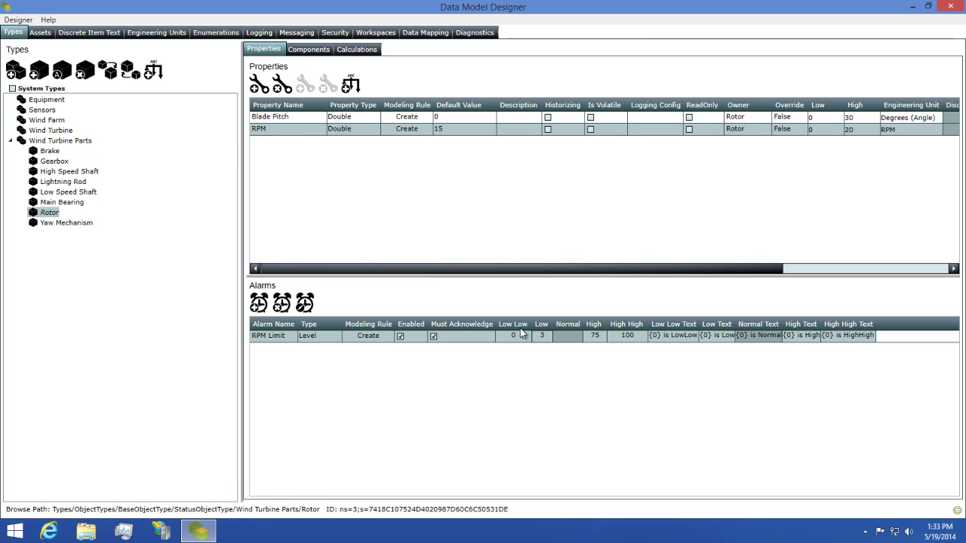
click(601, 336)
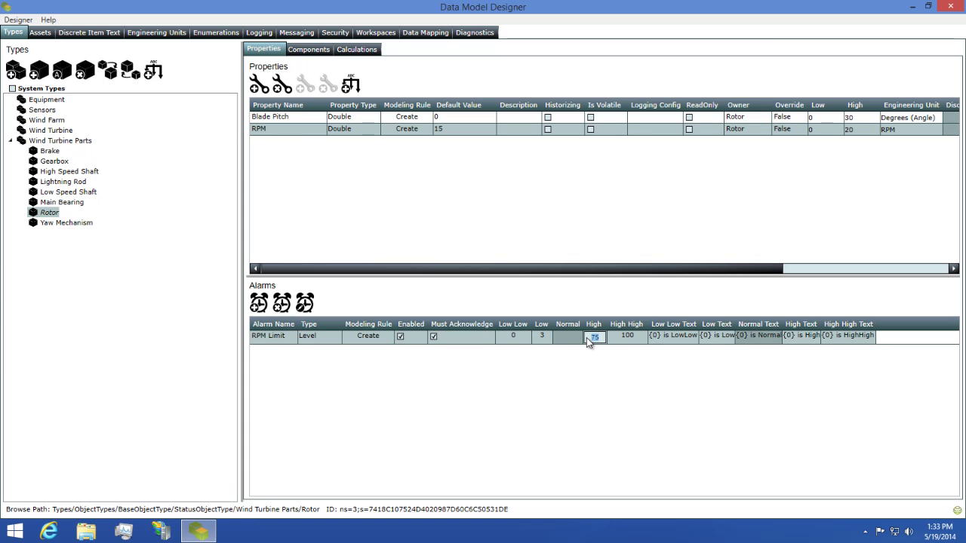
text(20)
key(Return)
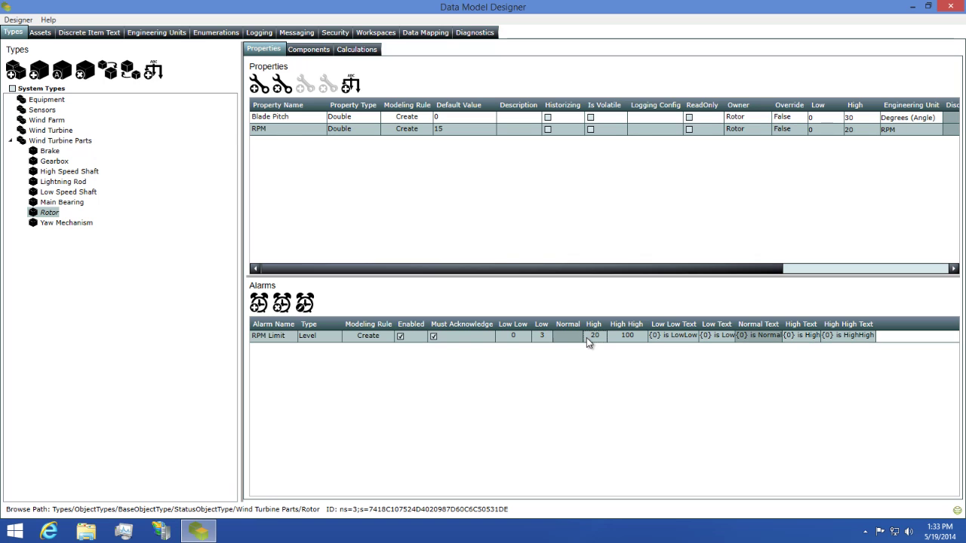
double_click(629, 339)
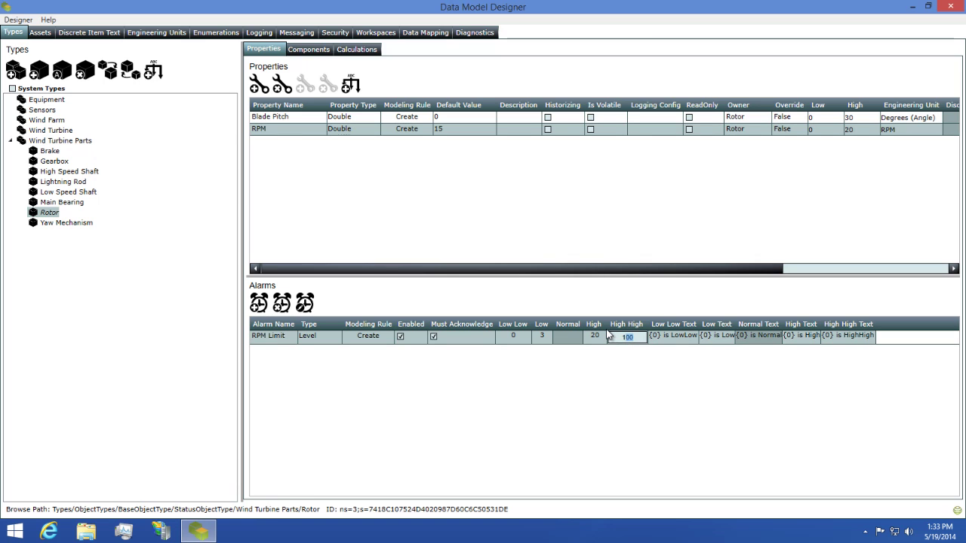
key(BackSpace)
text(30)
key(Return)
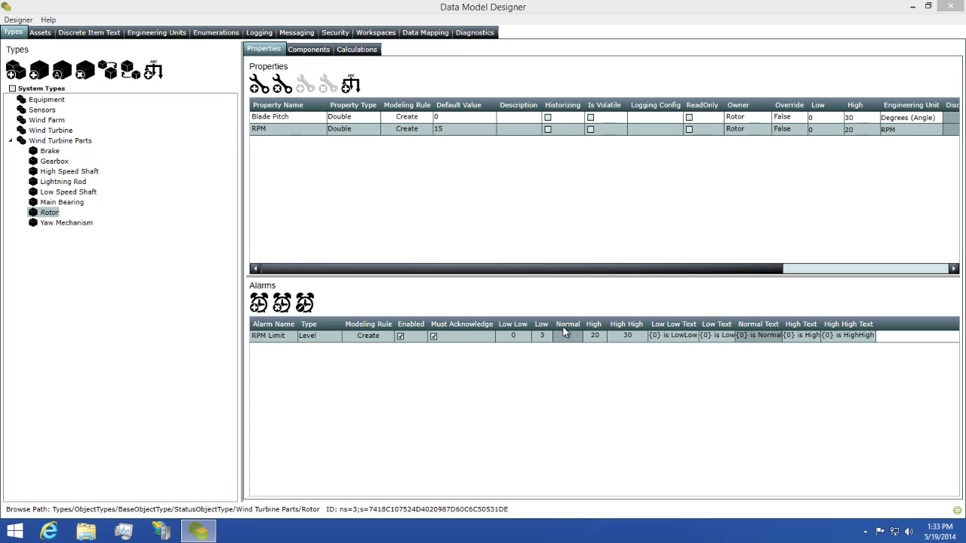
Examine the modeling rule choices for the RPM Limit alarm without picking a different one.
click(385, 340)
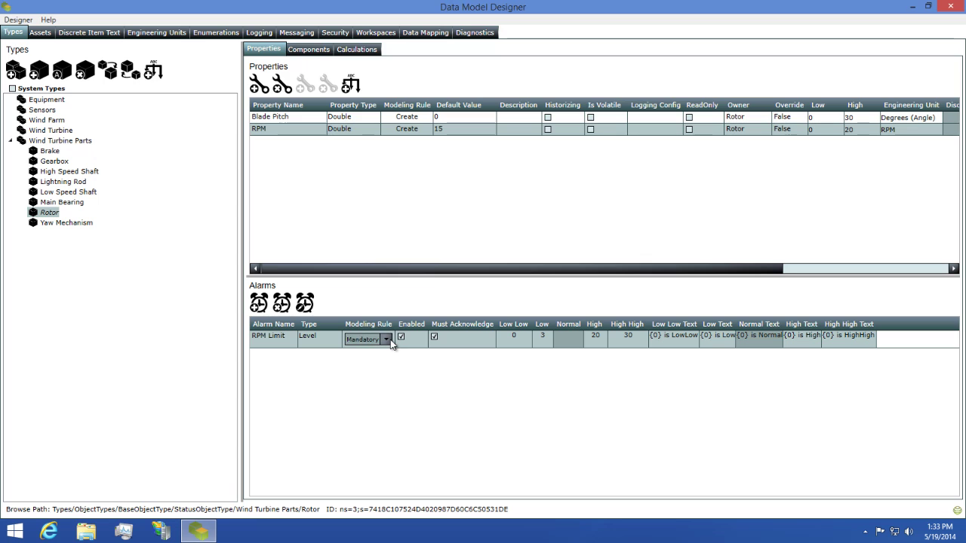
click(386, 340)
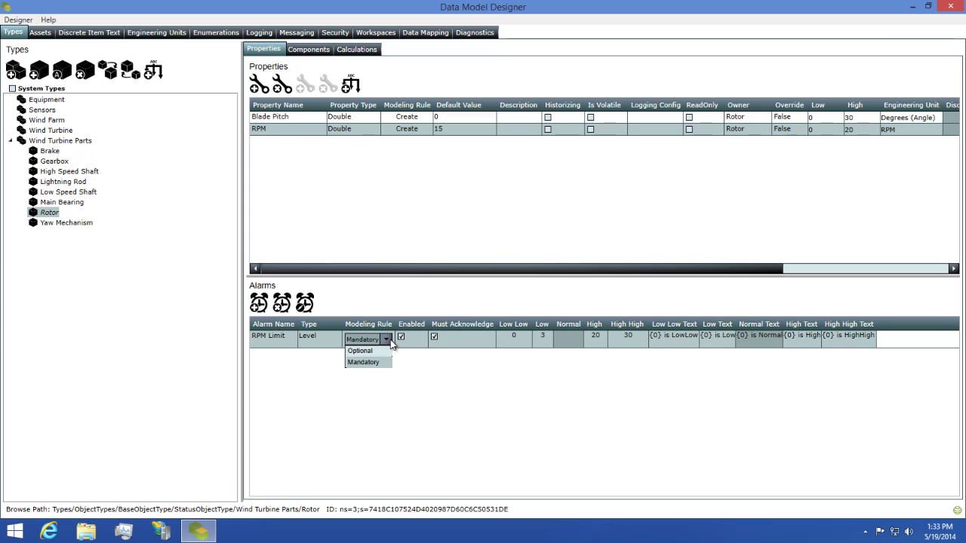
click(390, 341)
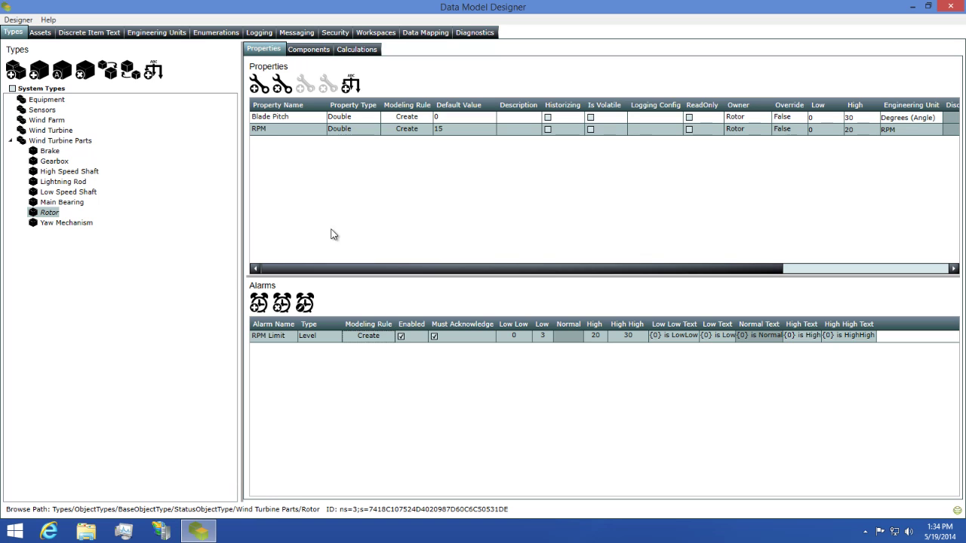
Create the RPM Limit alarm on the RPM property of turbine TB1001's Rotor asset in Sonoma Energy Farm.
click(41, 36)
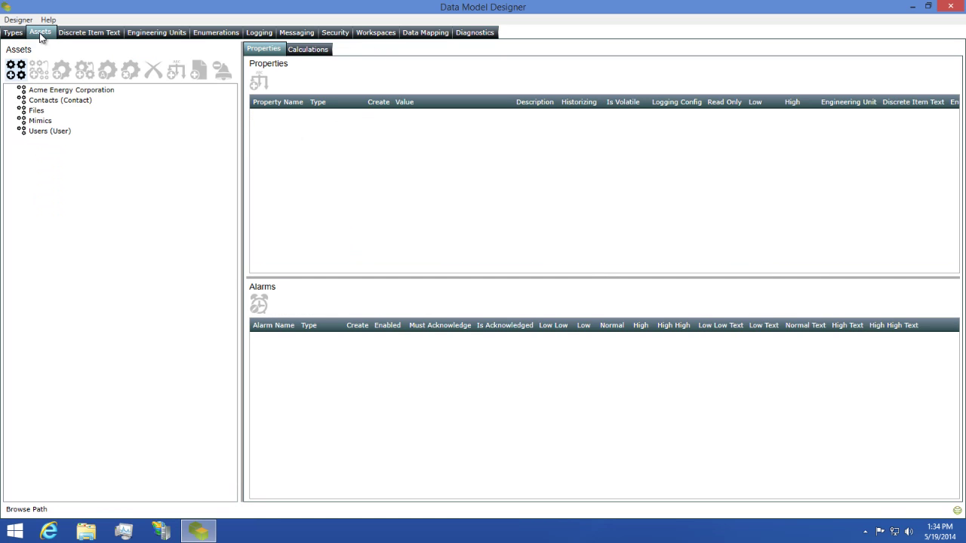
double_click(68, 91)
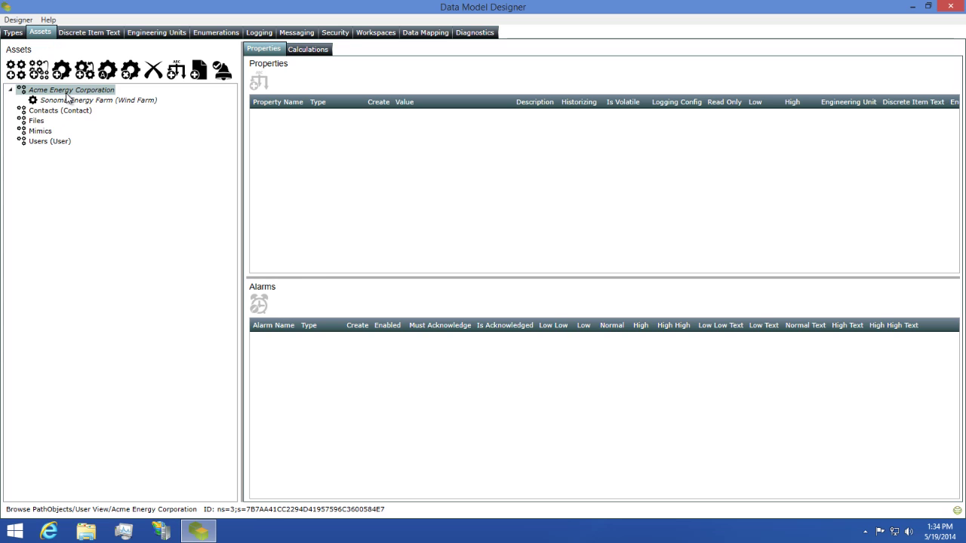
double_click(66, 101)
double_click(70, 111)
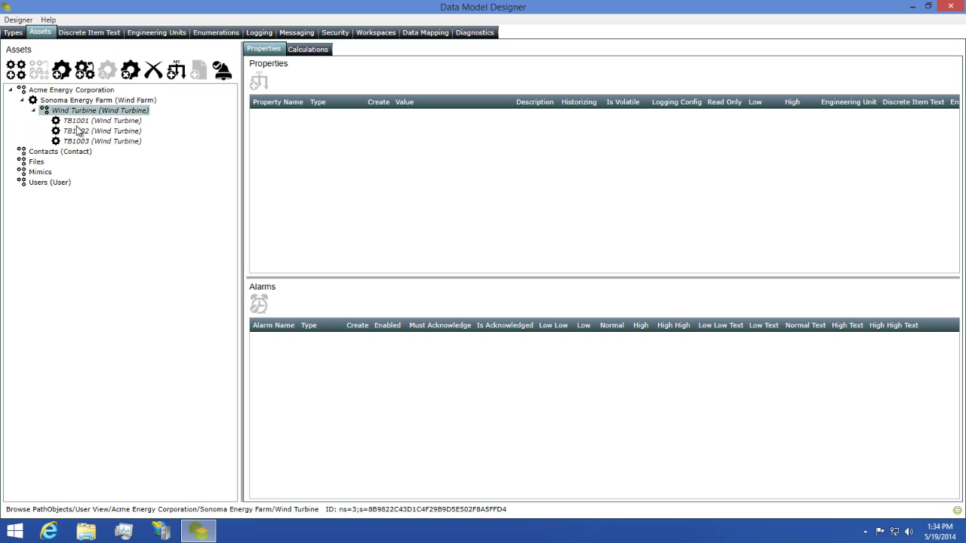
double_click(80, 123)
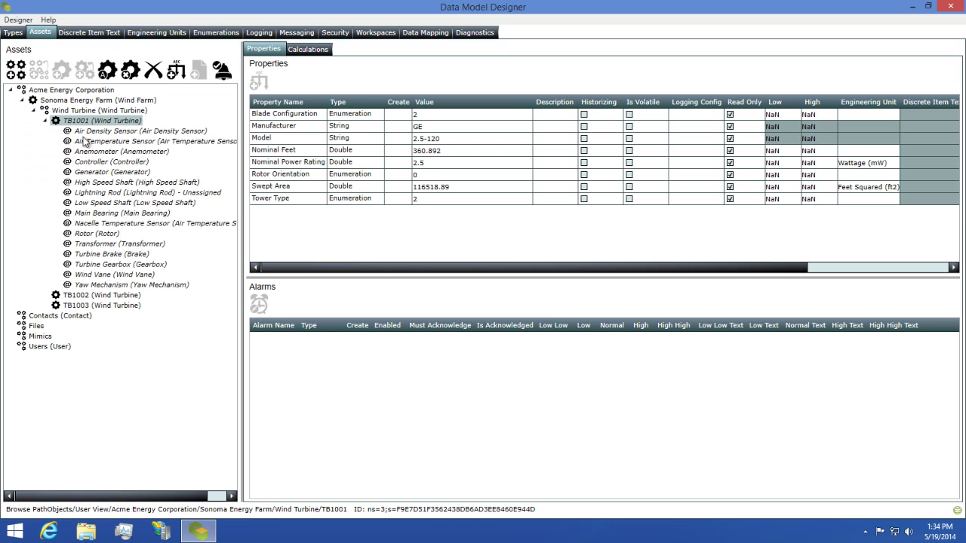
click(94, 235)
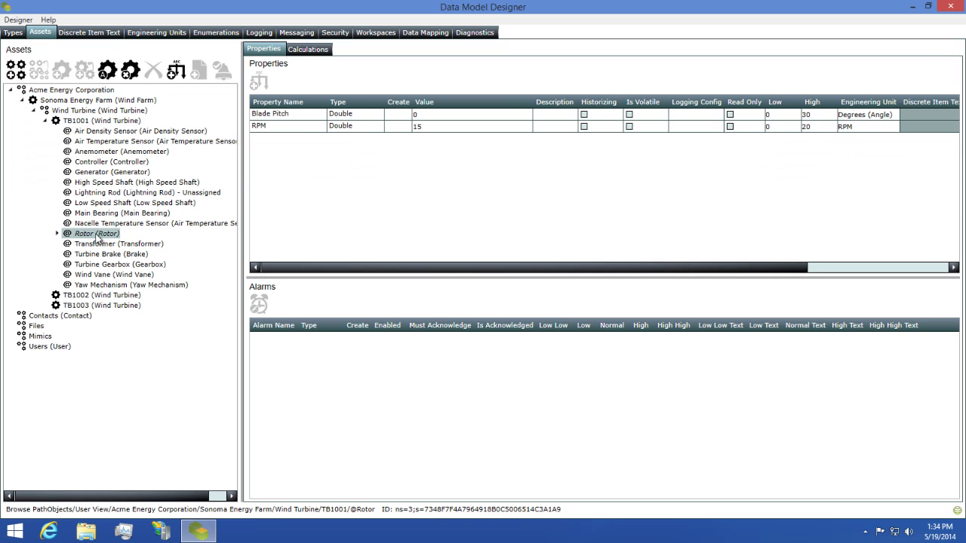
click(264, 128)
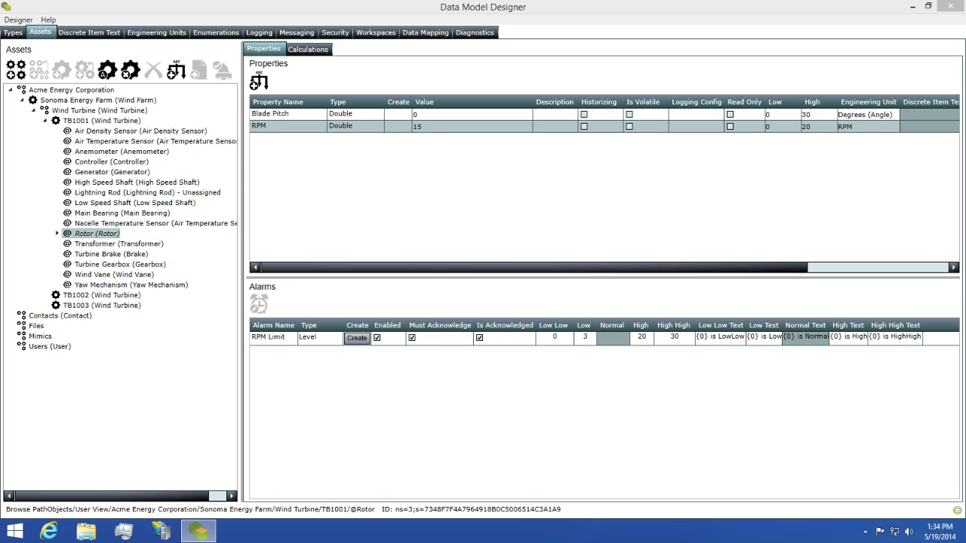
click(355, 339)
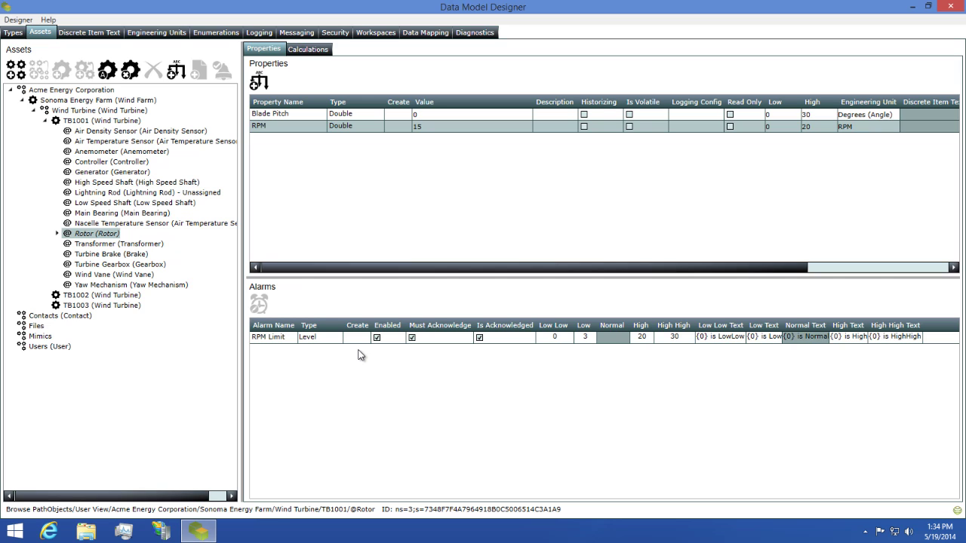
Find and launch Status Model Browser, and connect to the Status server with the prefilled login settings.
key(super)
text(model)
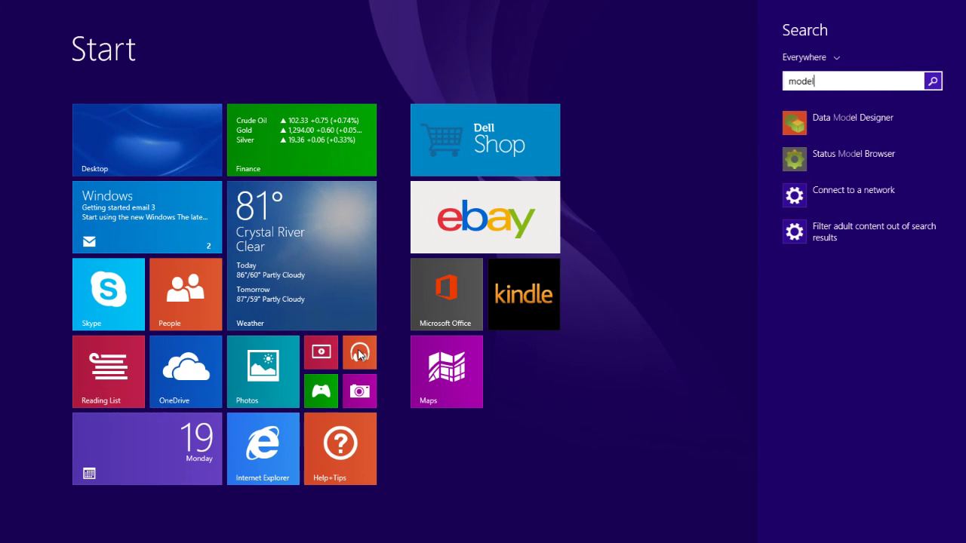
text( browser)
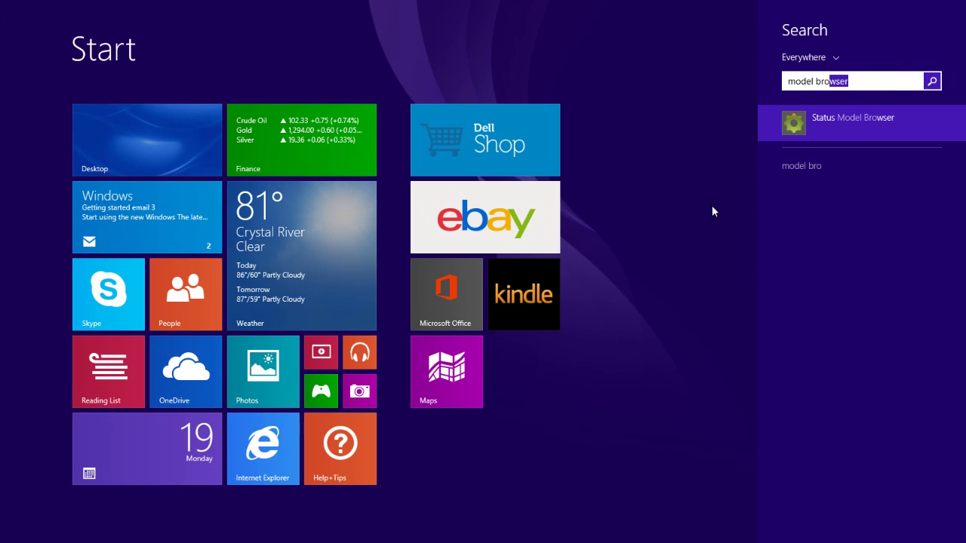
click(833, 129)
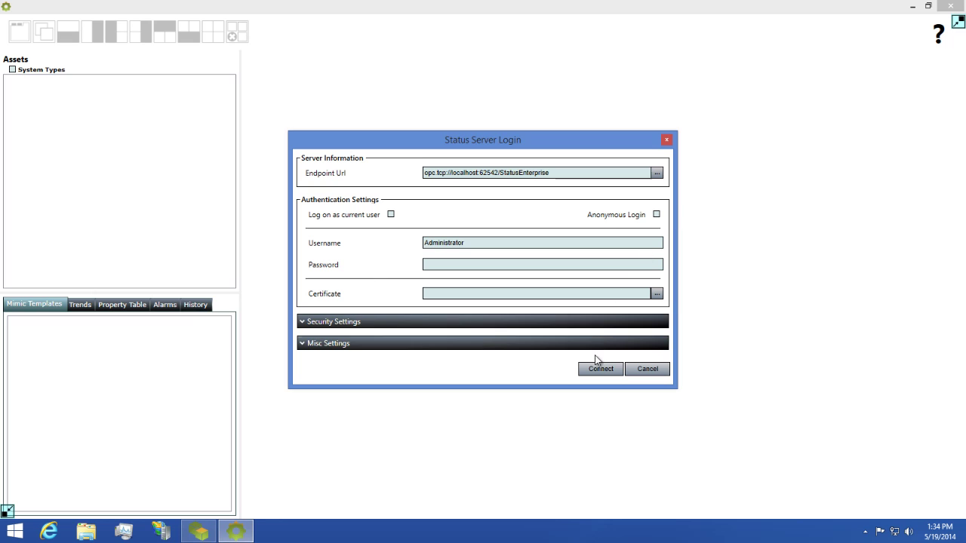
click(597, 374)
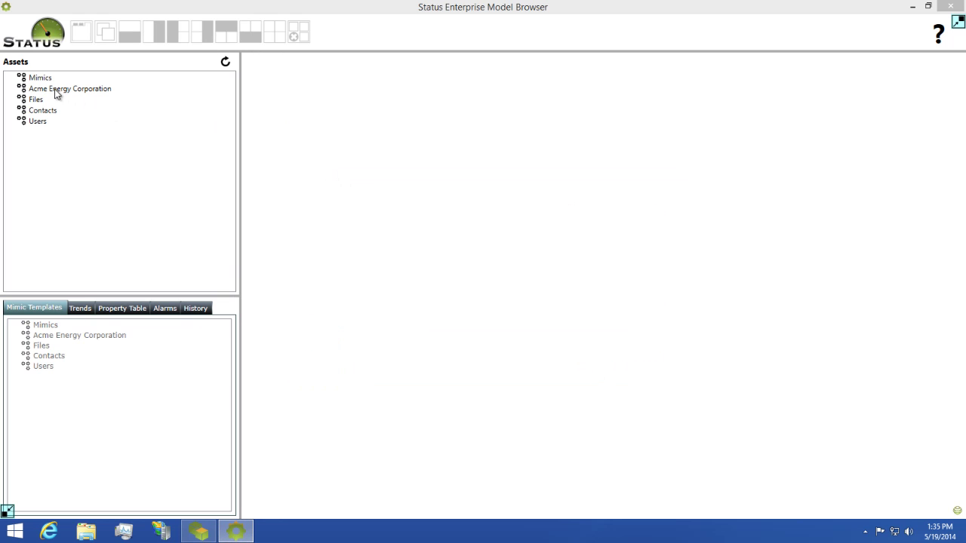
Open the asset alarms view for turbine TB1001's Rotor under Sonoma Energy Farm.
double_click(55, 89)
double_click(61, 99)
double_click(64, 110)
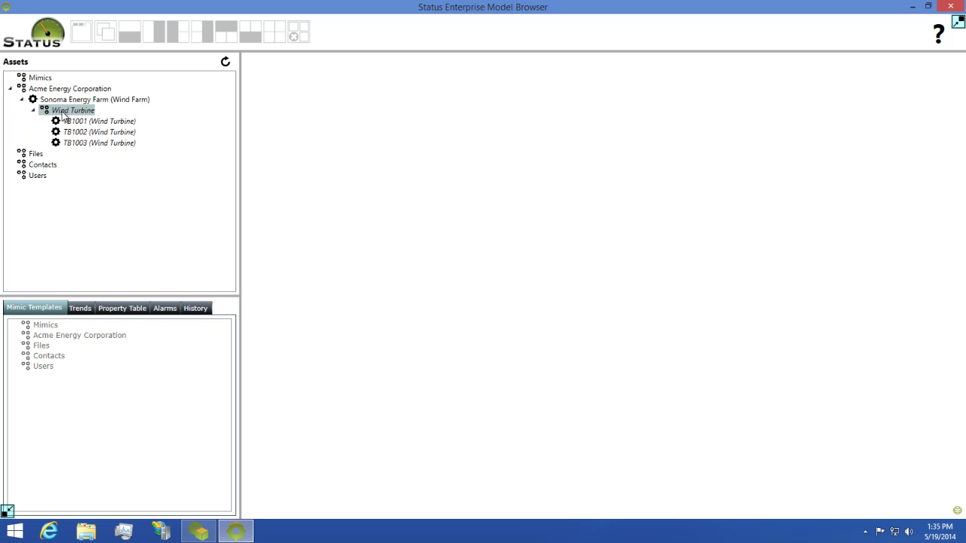
double_click(83, 121)
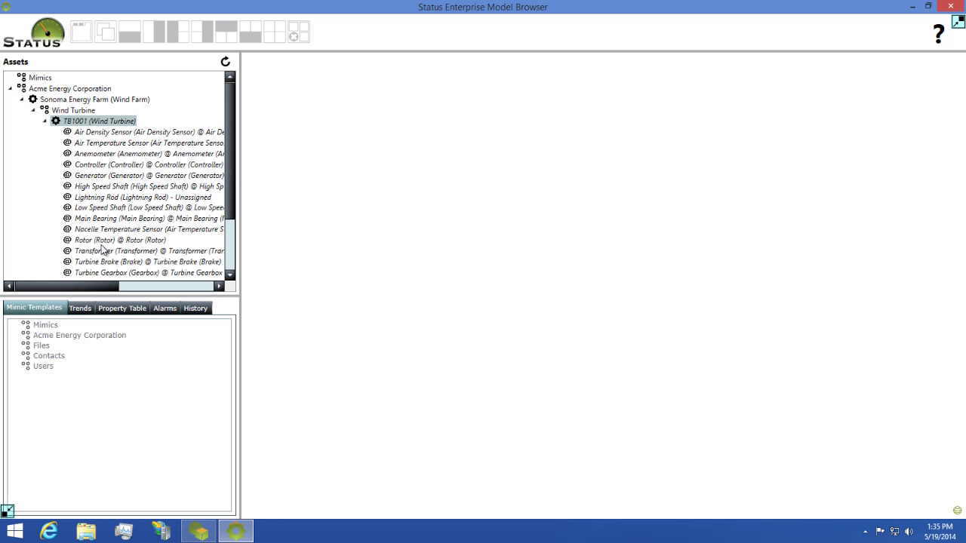
click(101, 241)
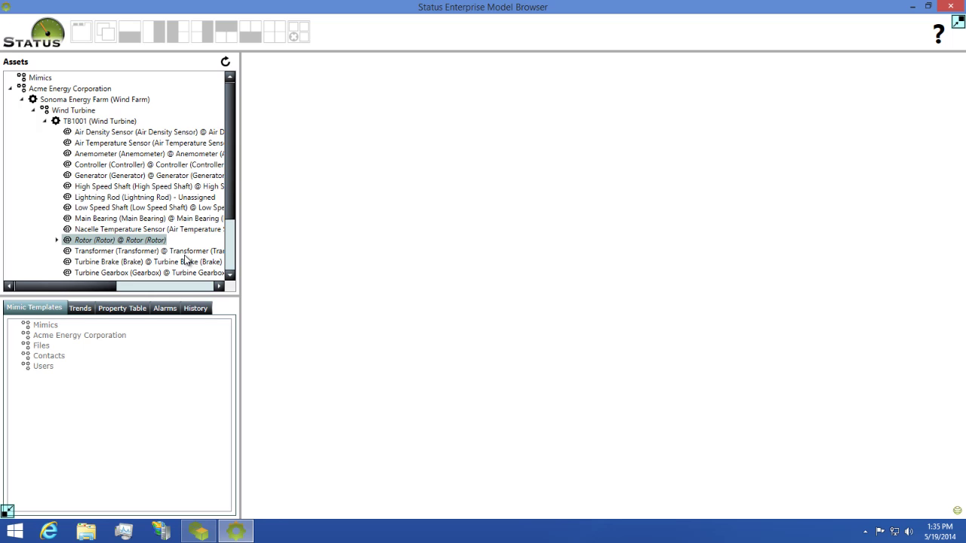
click(166, 309)
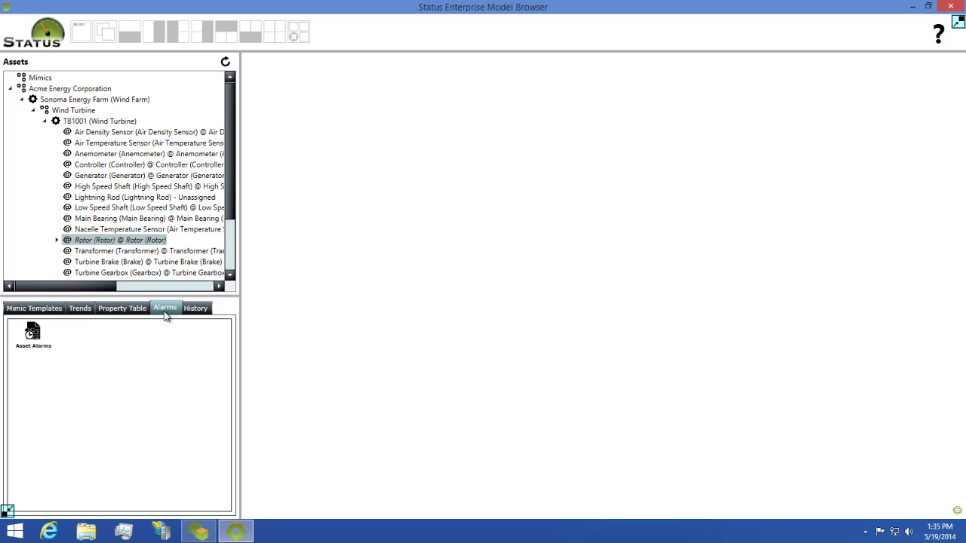
double_click(33, 341)
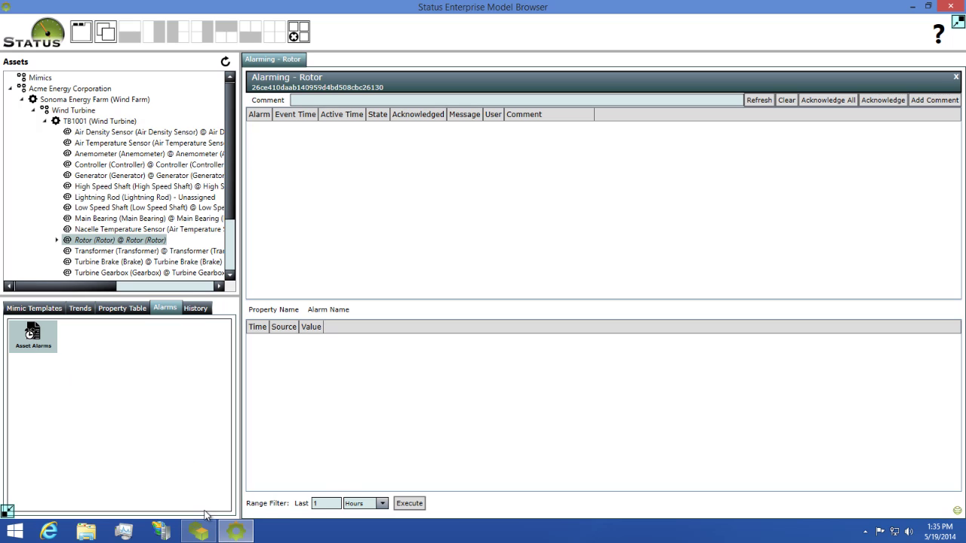
Switch to Data Model Designer and set the RPM value of TB1001's Rotor to 21.
click(204, 534)
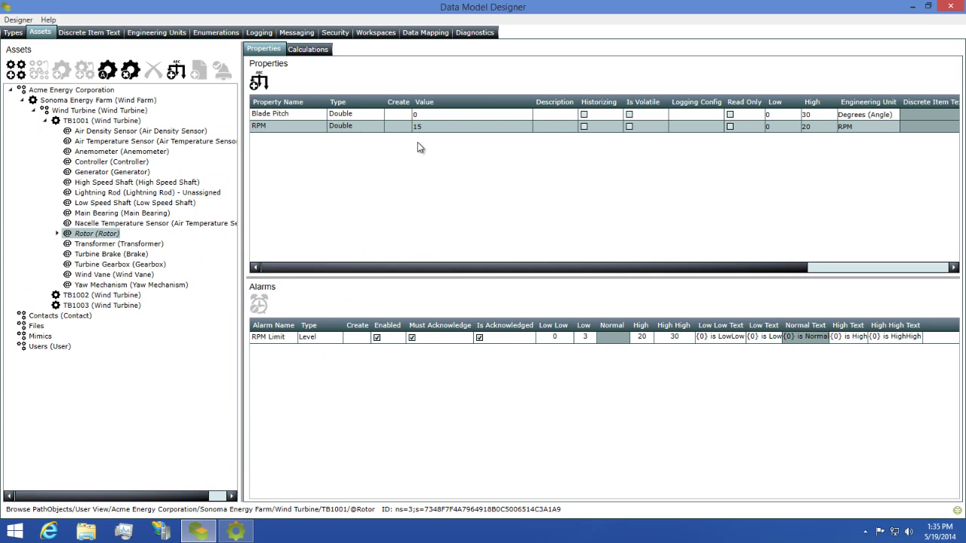
click(441, 131)
click(417, 129)
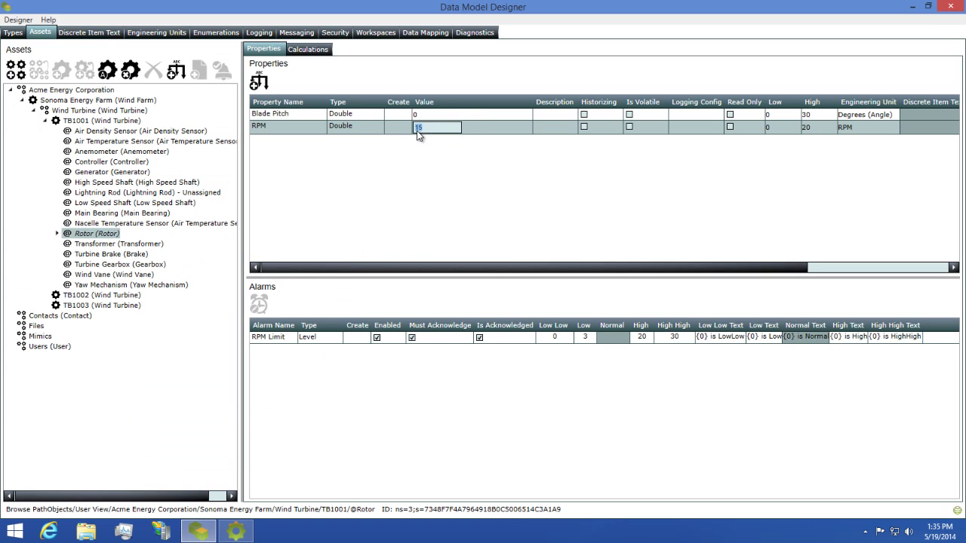
text(21)
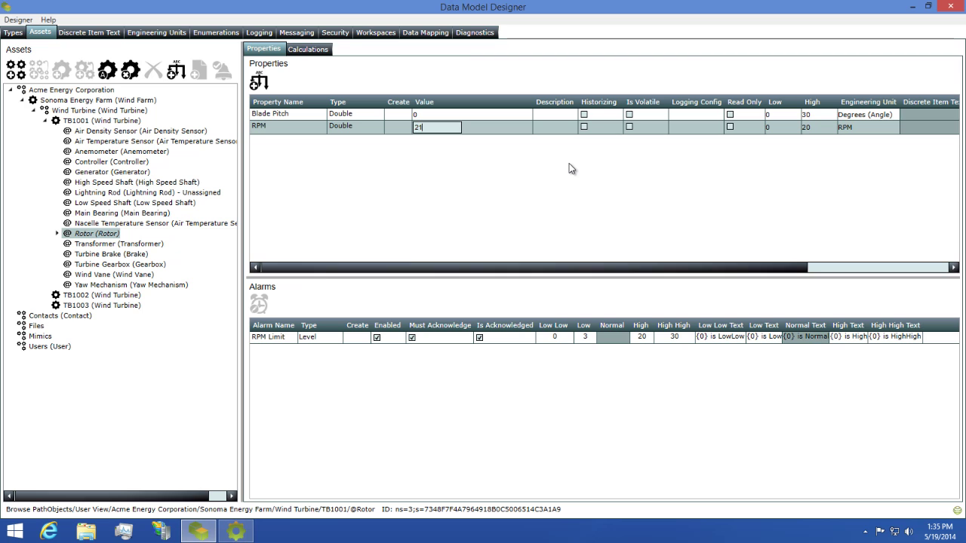
key(Return)
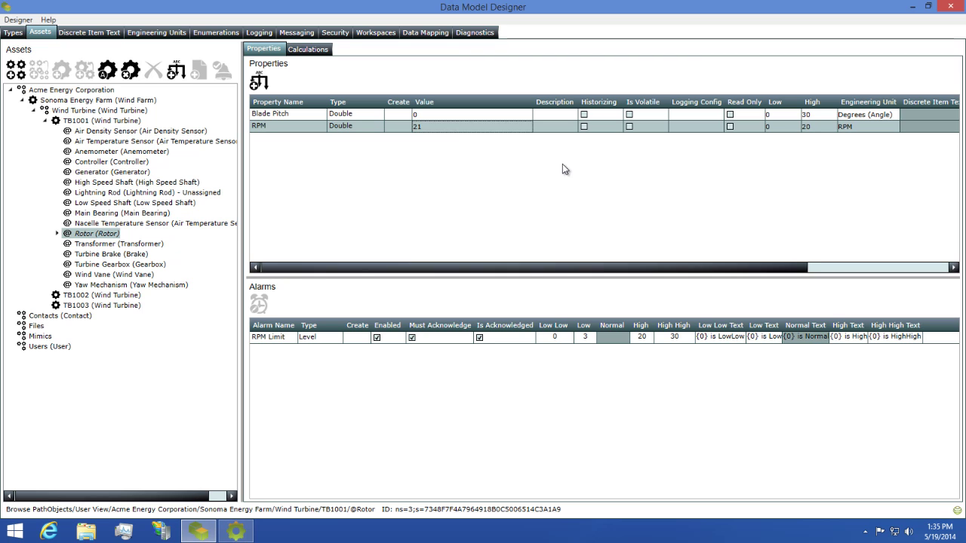
Back in Model Browser, acknowledge the Rotor's RPM Limit alarm with the comment "I've seen this.".
click(234, 533)
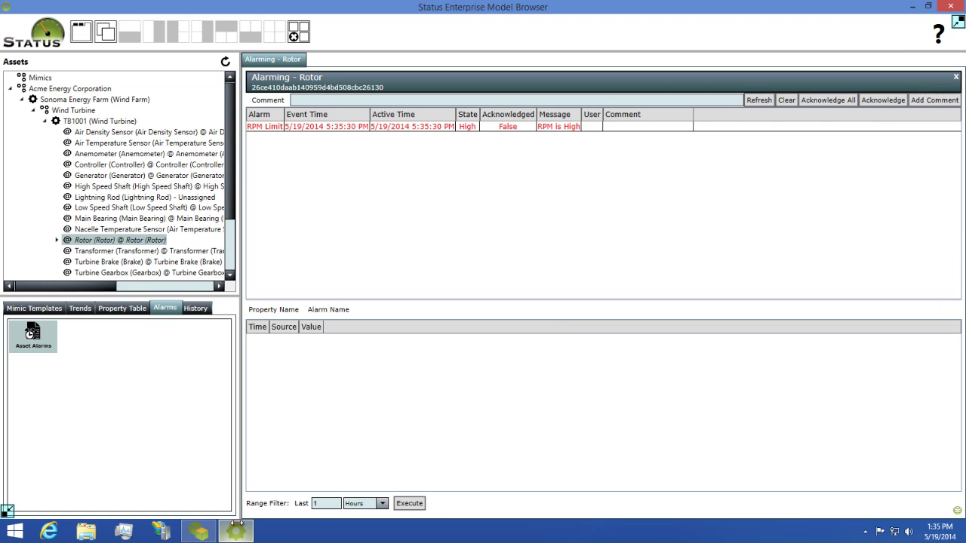
click(368, 101)
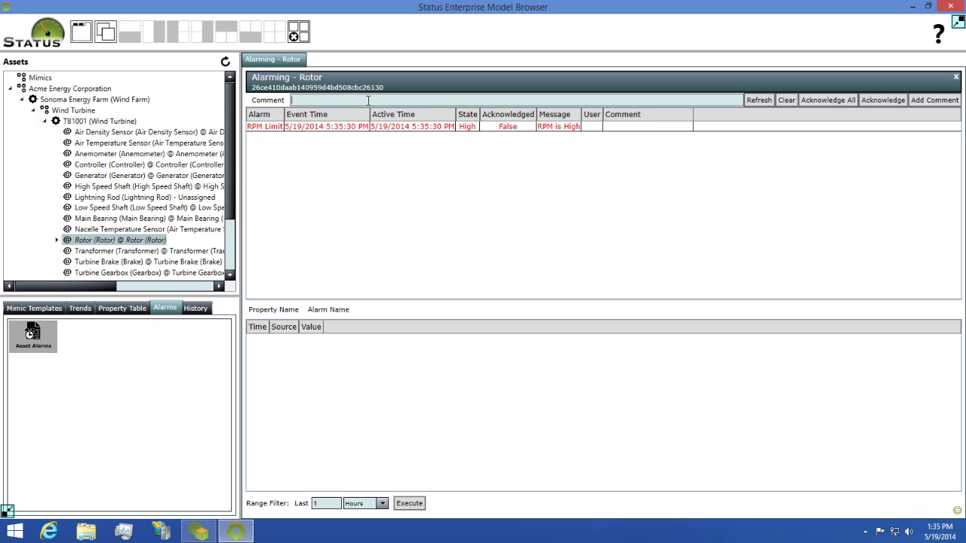
text(I've seen this.)
click(479, 127)
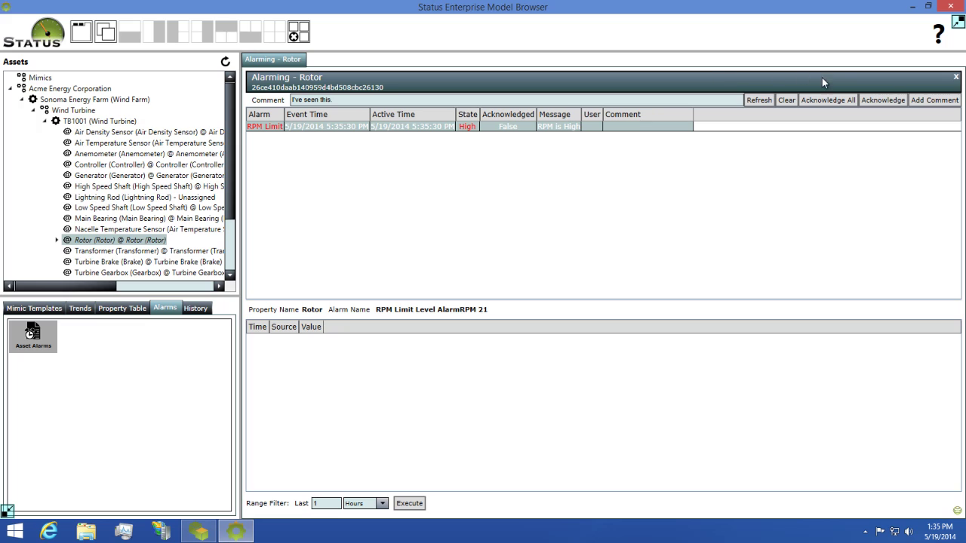
click(891, 100)
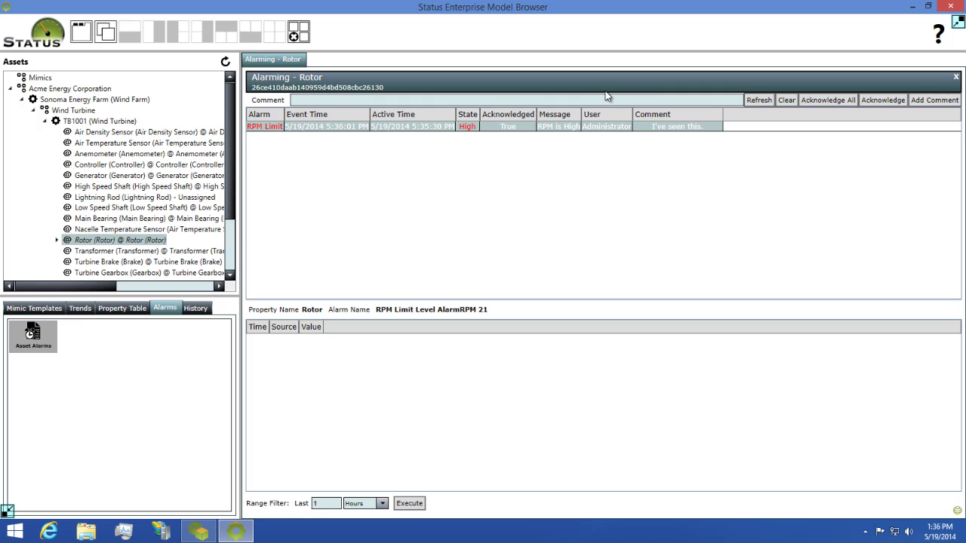
Replace the Rotor alarm view with TB1001's asset alarms and examine the RPM Limit and gearbox oil temperature entries.
click(955, 77)
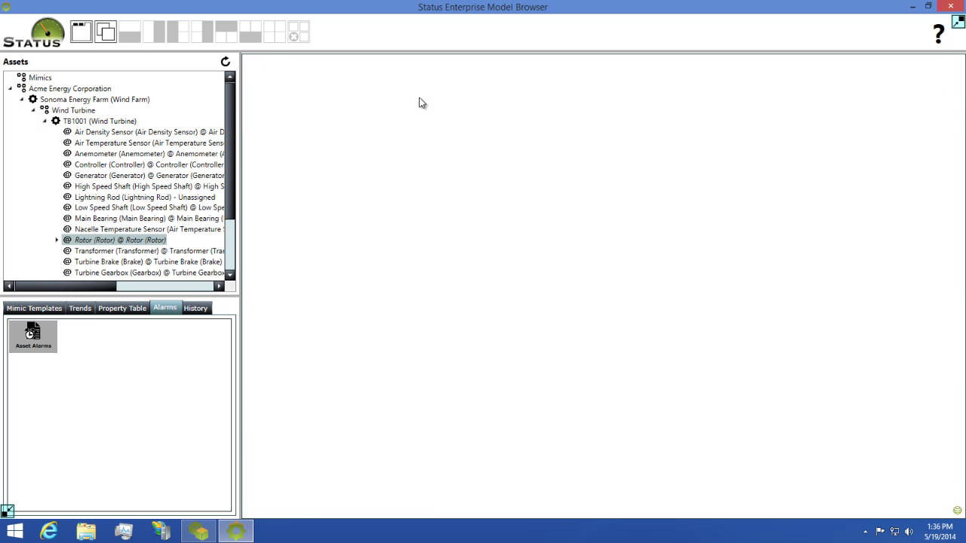
click(74, 122)
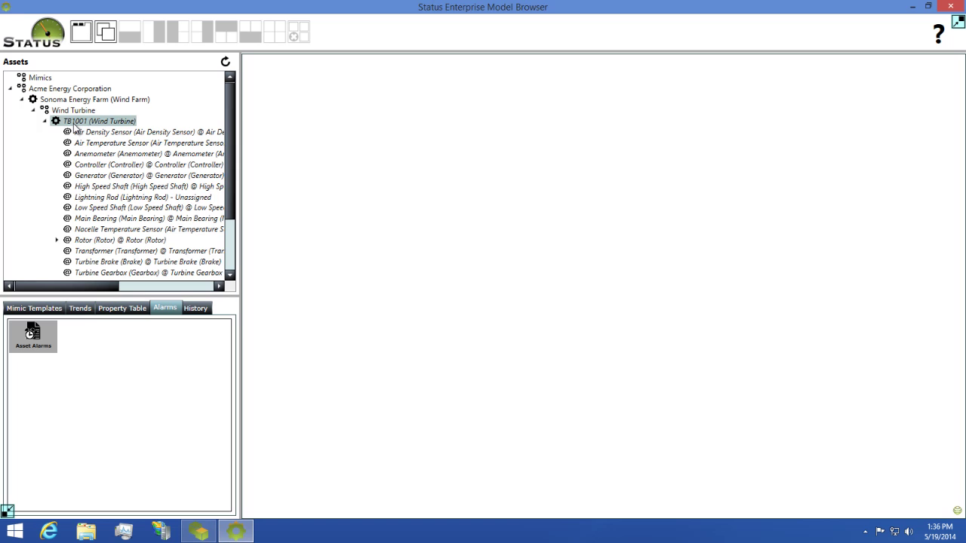
double_click(24, 338)
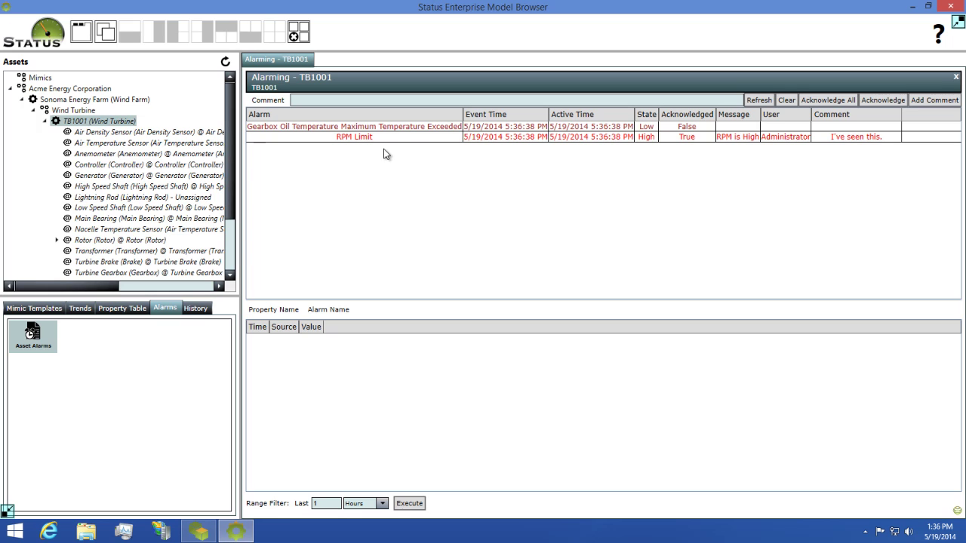
click(394, 138)
click(405, 127)
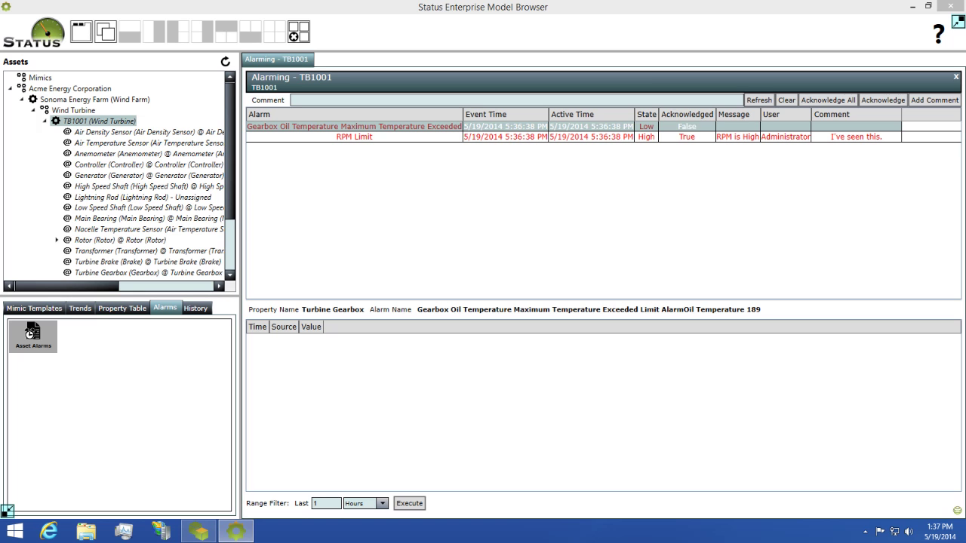
Find and launch Mimic Designer, and connect to the Status server with the prefilled login settings.
key(super)
text(mimic Runtime)
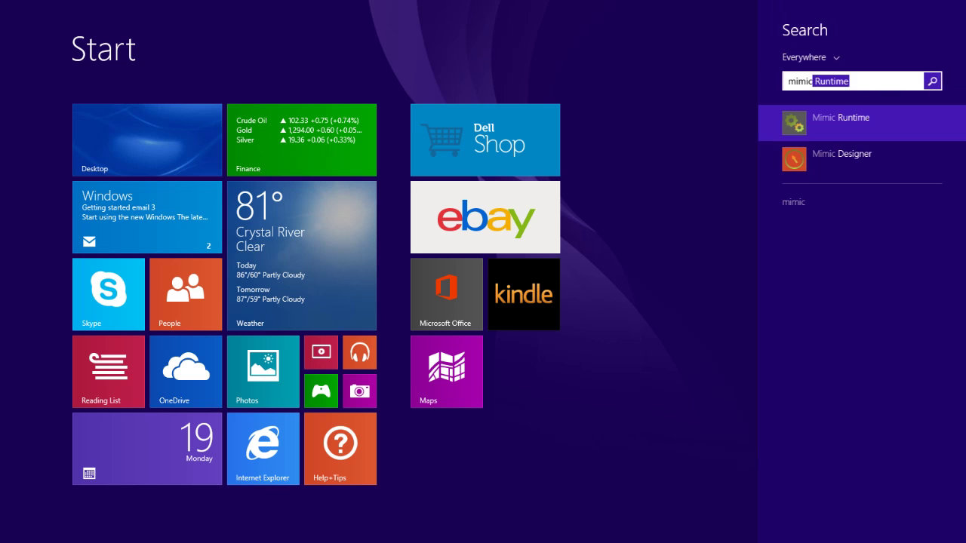
click(820, 160)
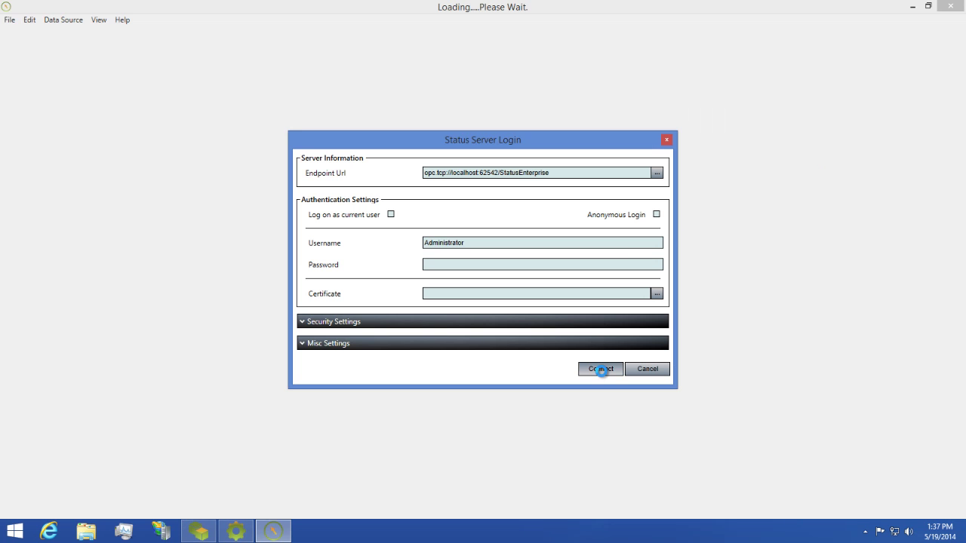
click(599, 369)
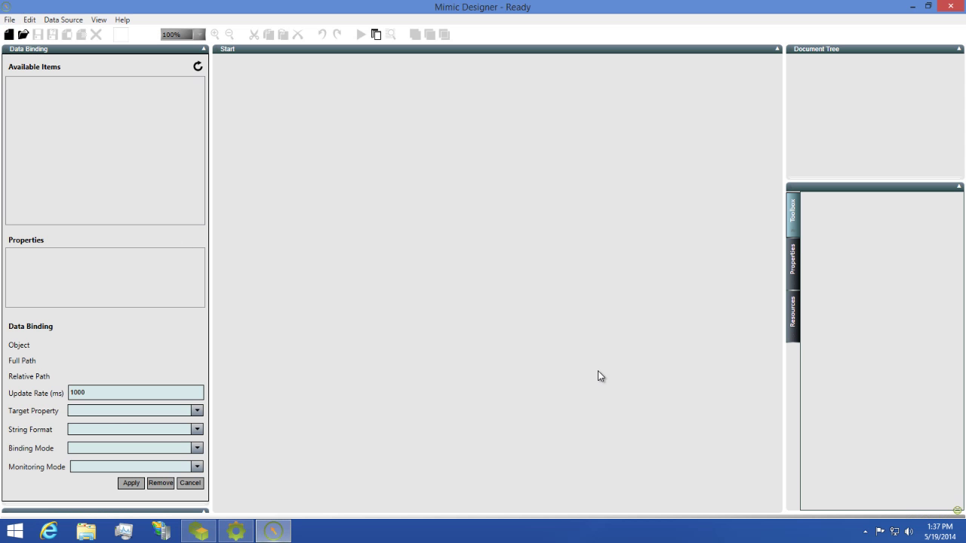
Create a new canvas-based mimic, not a template, named Alarming.
click(10, 36)
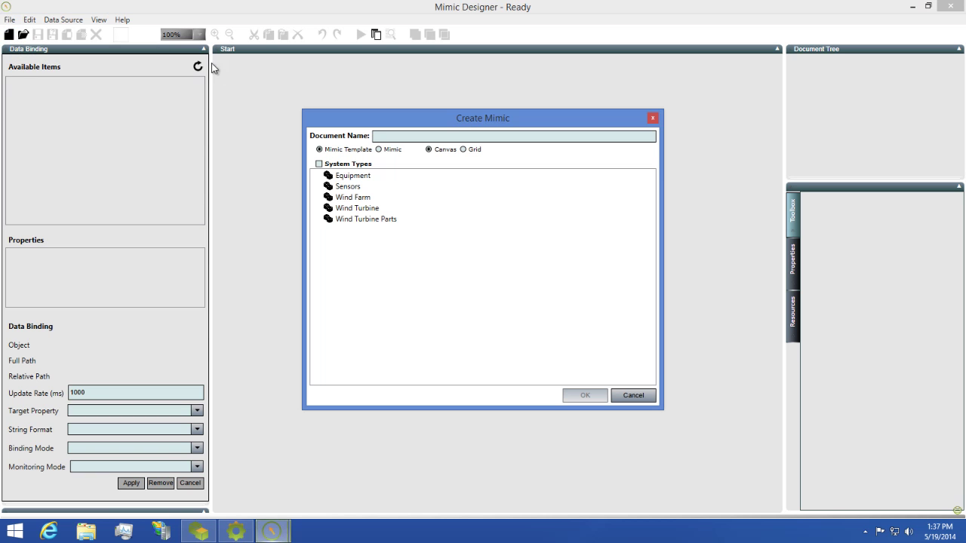
click(379, 150)
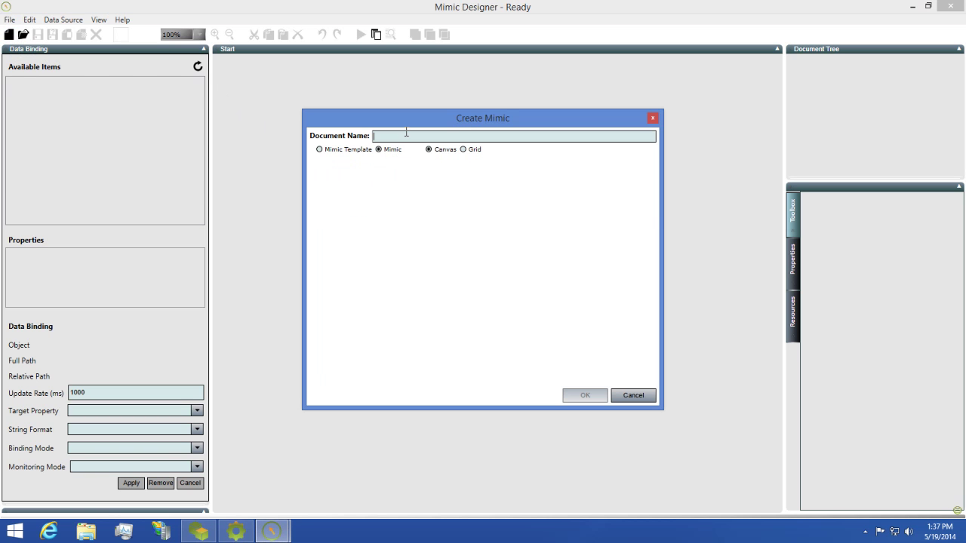
text(Alarming)
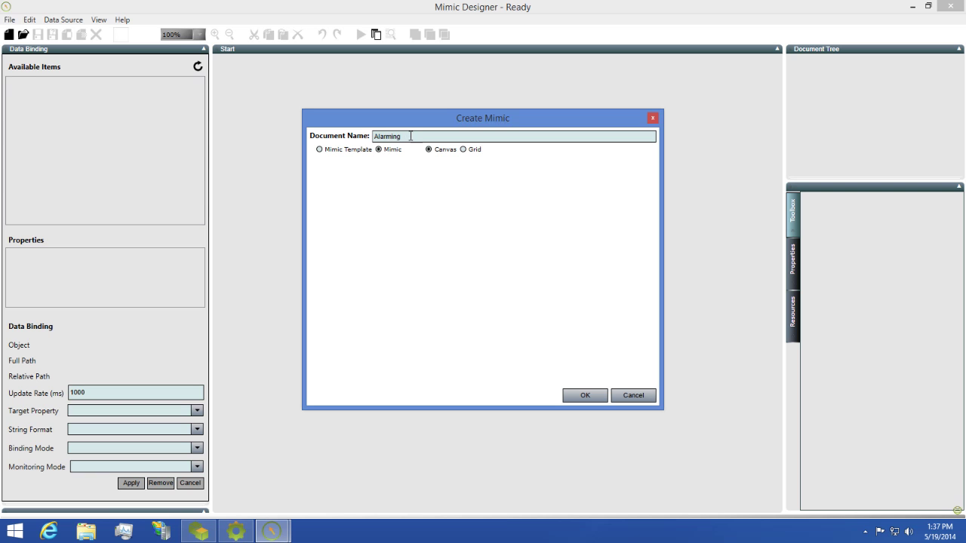
click(584, 396)
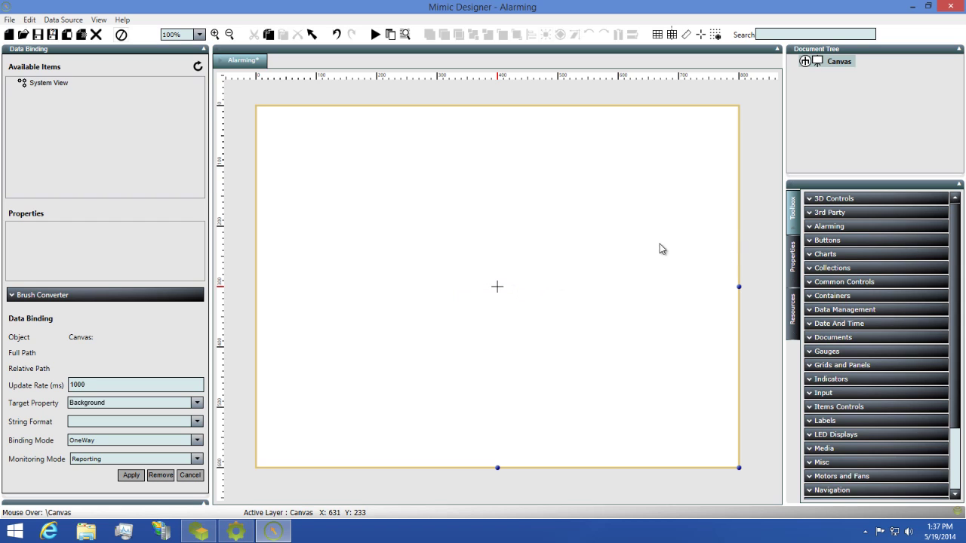
Place an Alarm Control about 719 by 280 across the lower half of the canvas, at about left 34, top 294.
click(836, 227)
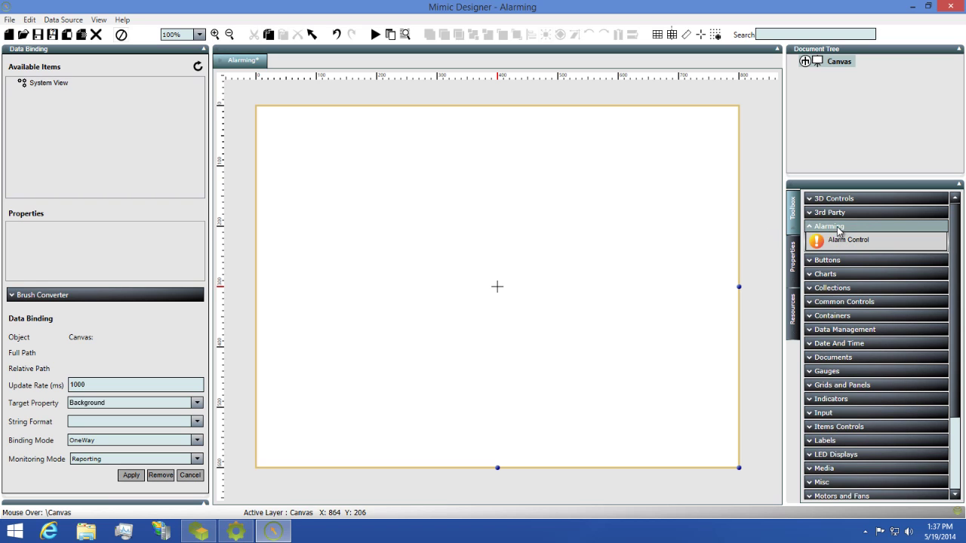
click(822, 245)
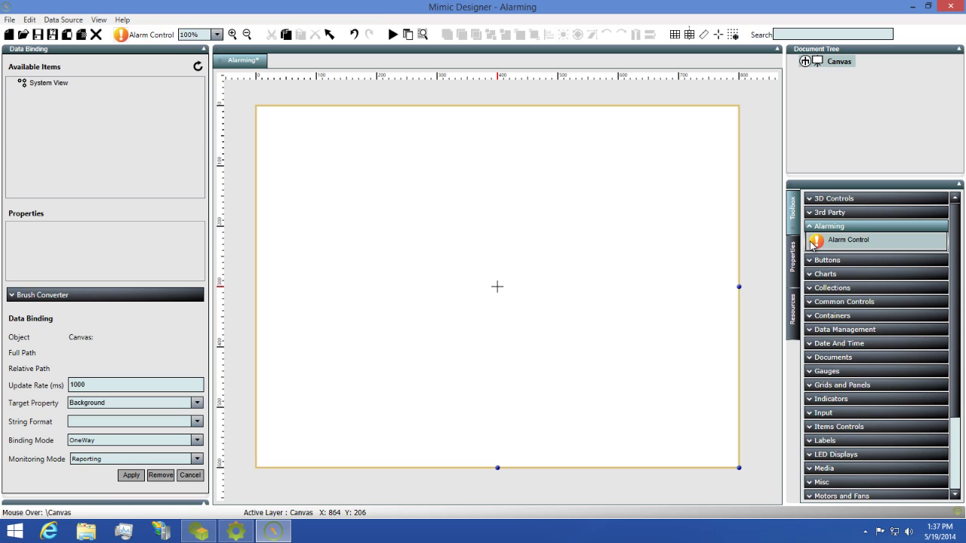
drag(449, 348, 722, 450)
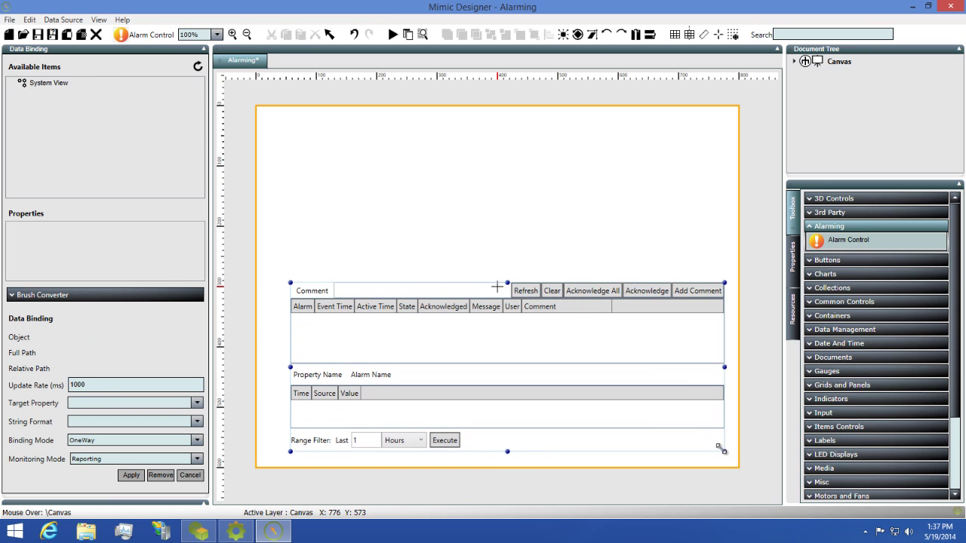
drag(583, 300, 571, 301)
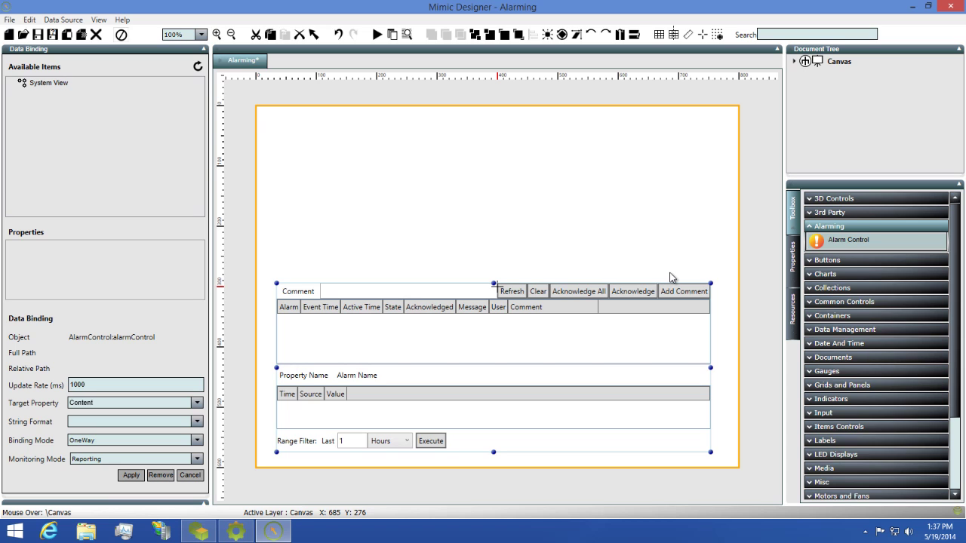
Save the mimic as Alarming in the Mimics folder.
click(37, 35)
double_click(341, 169)
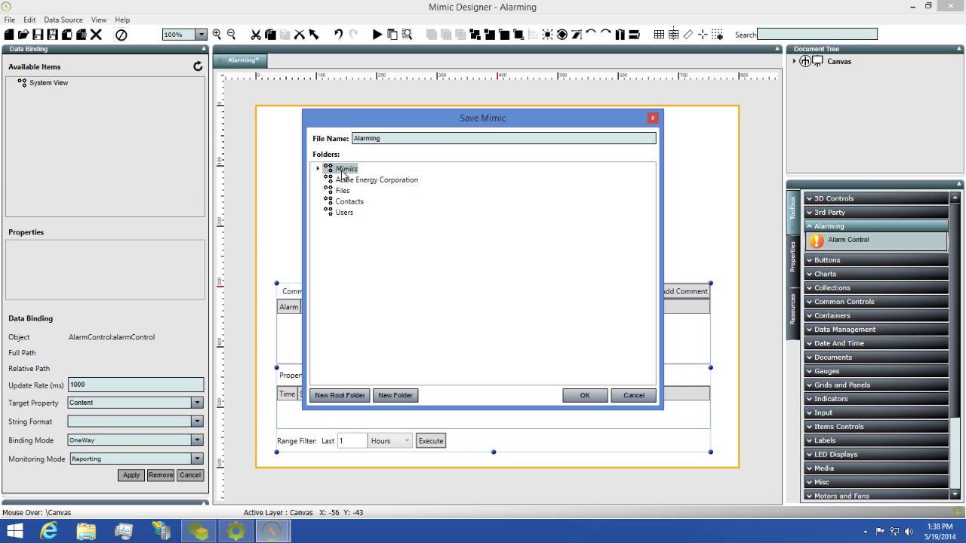
click(585, 396)
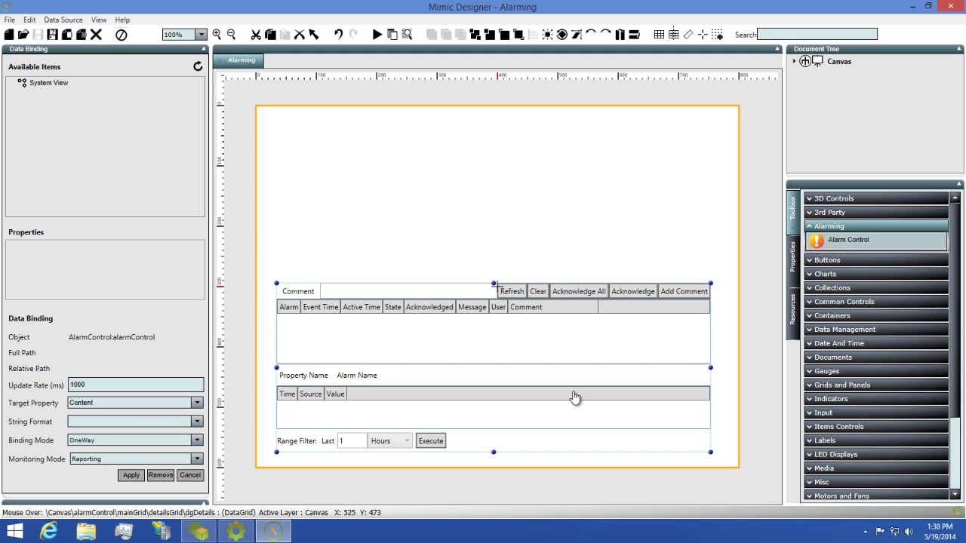
Open the Alarm Control's SetUp configuration and turn off the Relative option.
click(792, 263)
scroll(838, 294, down, 3)
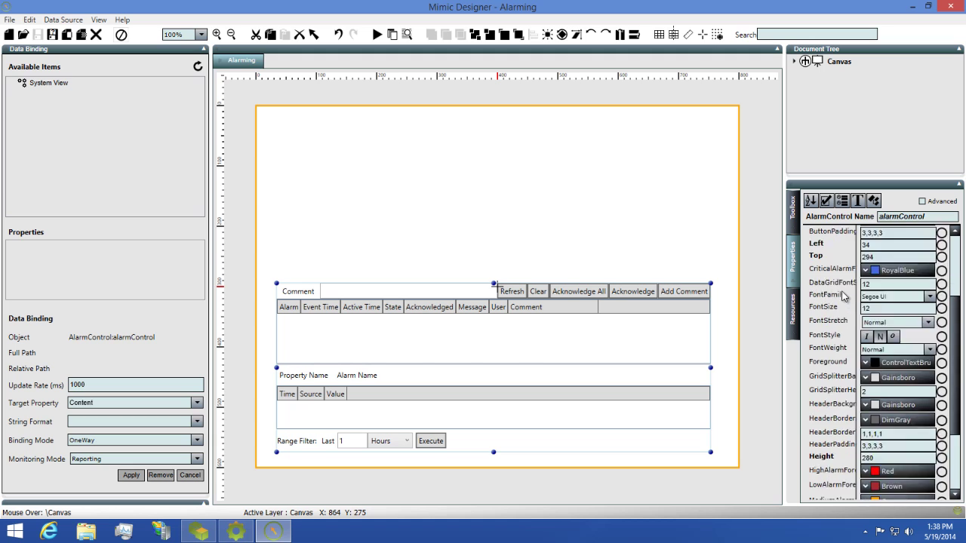
scroll(844, 297, down, 3)
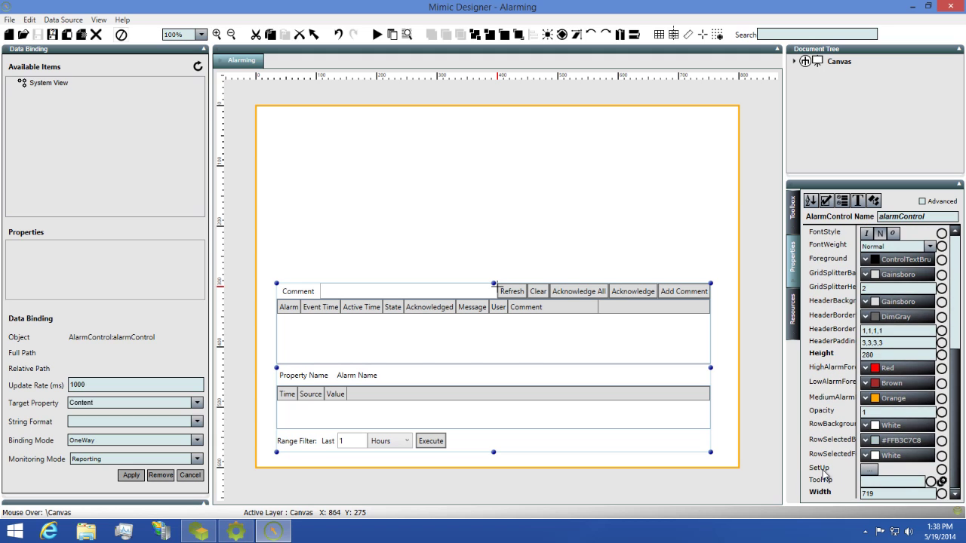
click(871, 470)
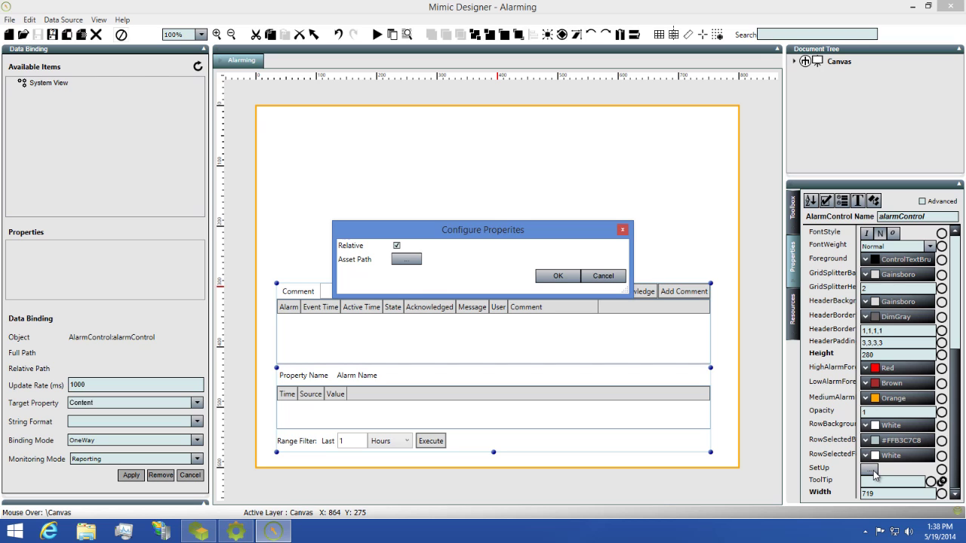
click(397, 247)
Set the Alarm Control's asset path to Acme Energy Corporation > Sonoma Energy Farm > Wind Turbine > TB1001 > Rotor and accept the configuration.
click(406, 261)
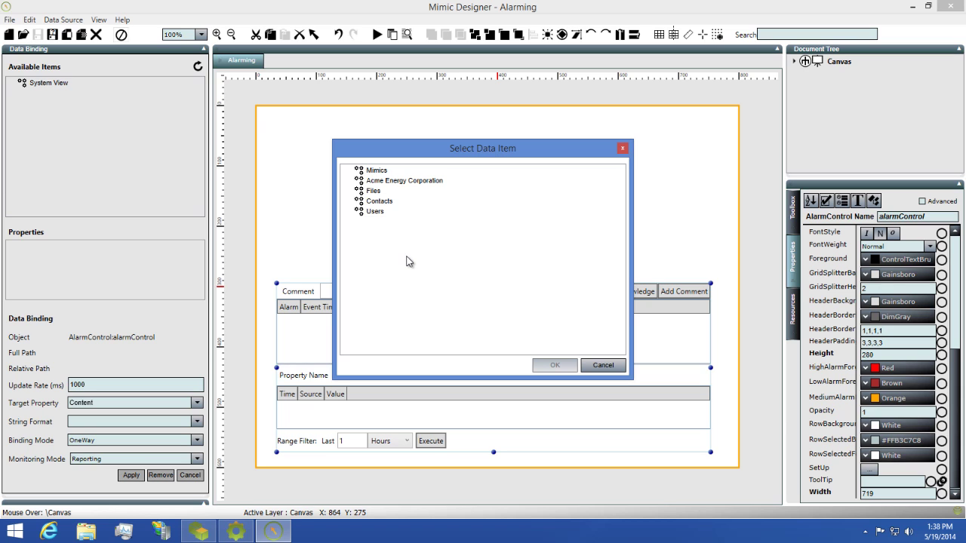
double_click(383, 181)
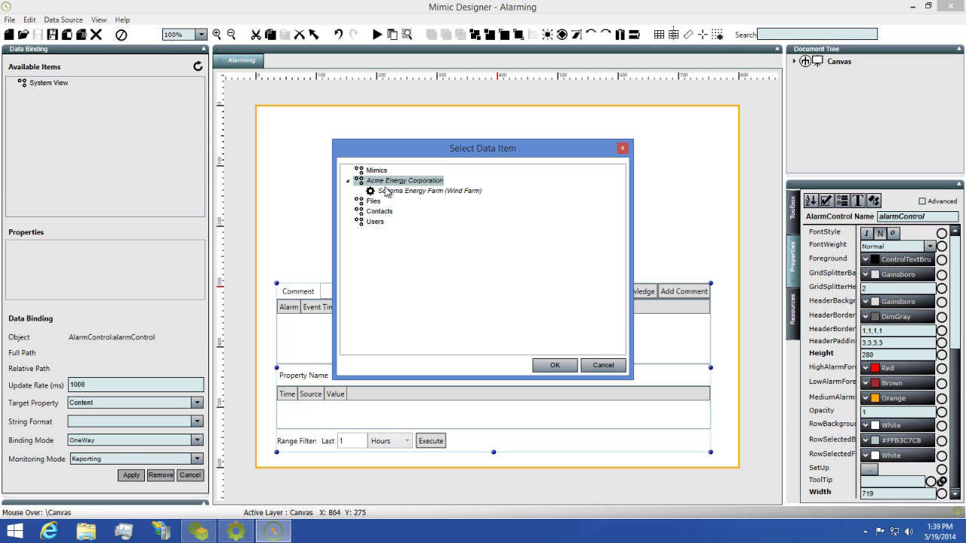
click(391, 194)
double_click(391, 193)
double_click(398, 202)
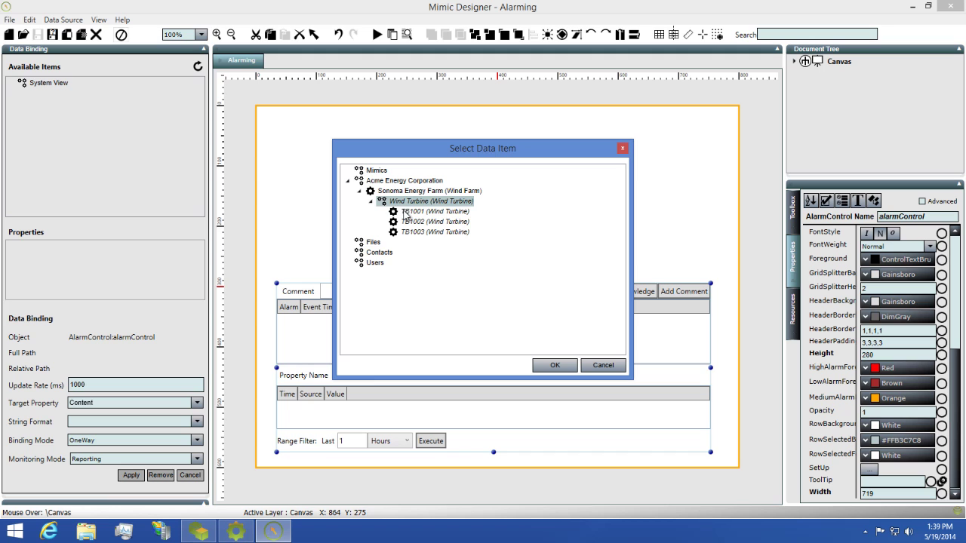
double_click(405, 215)
scroll(456, 298, down, 1)
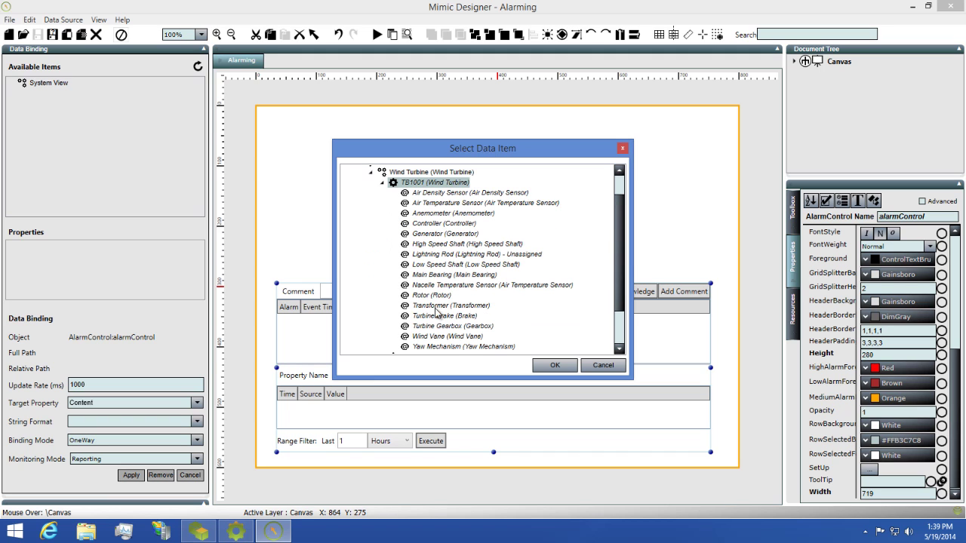
click(428, 297)
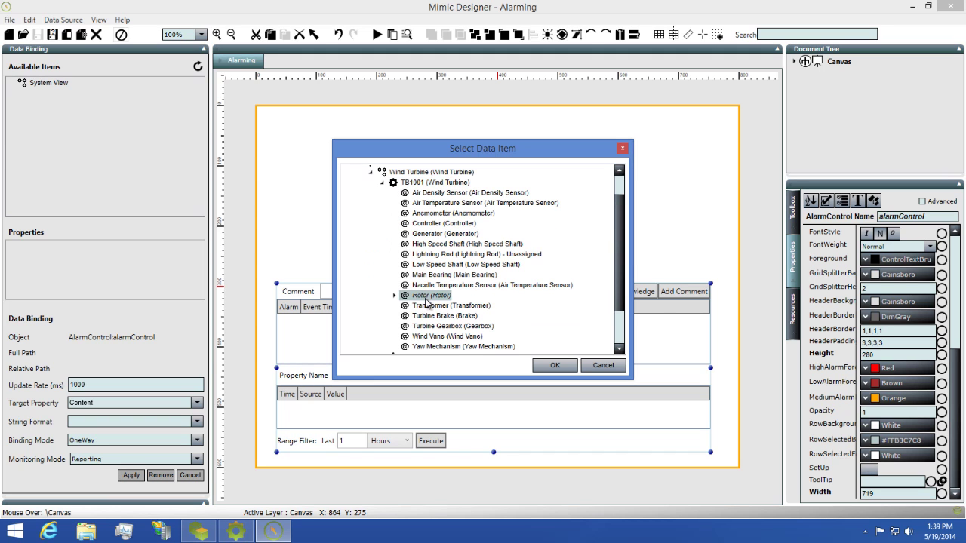
click(555, 366)
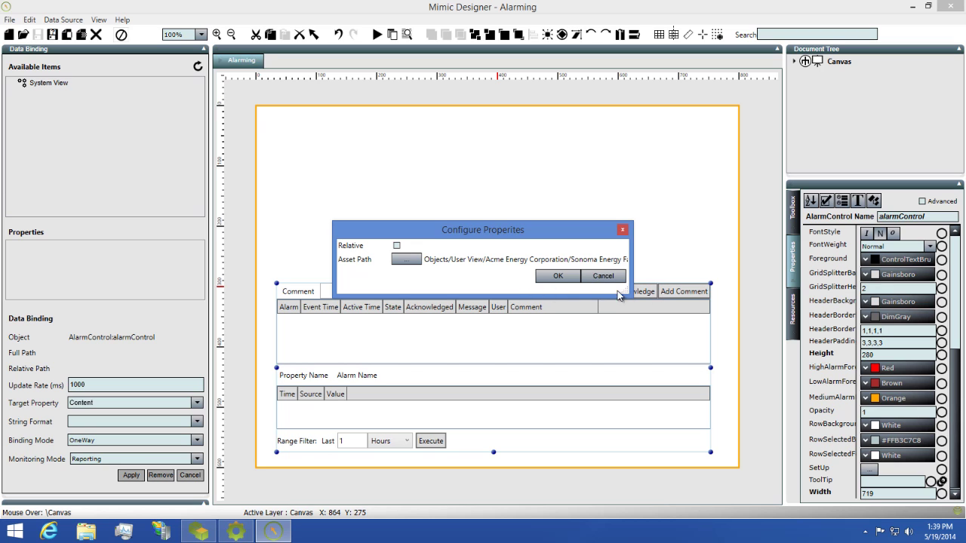
click(557, 276)
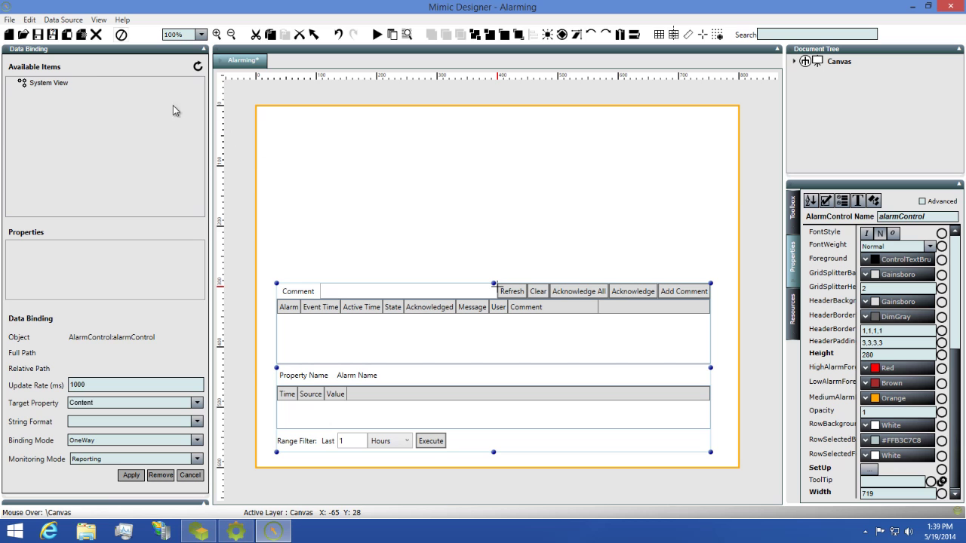
Save the Alarming mimic and run it in the runtime, connecting to the Status server with the prefilled login settings.
click(38, 34)
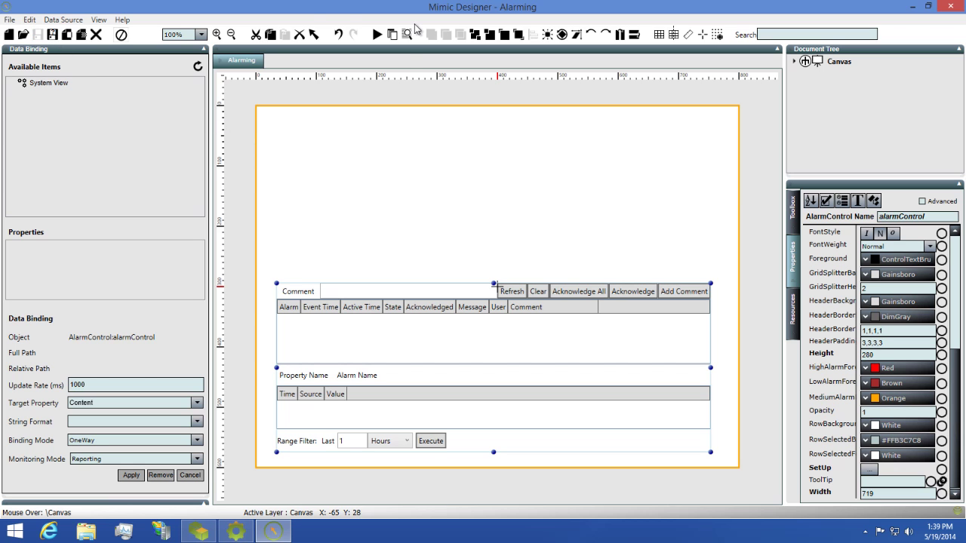
click(376, 34)
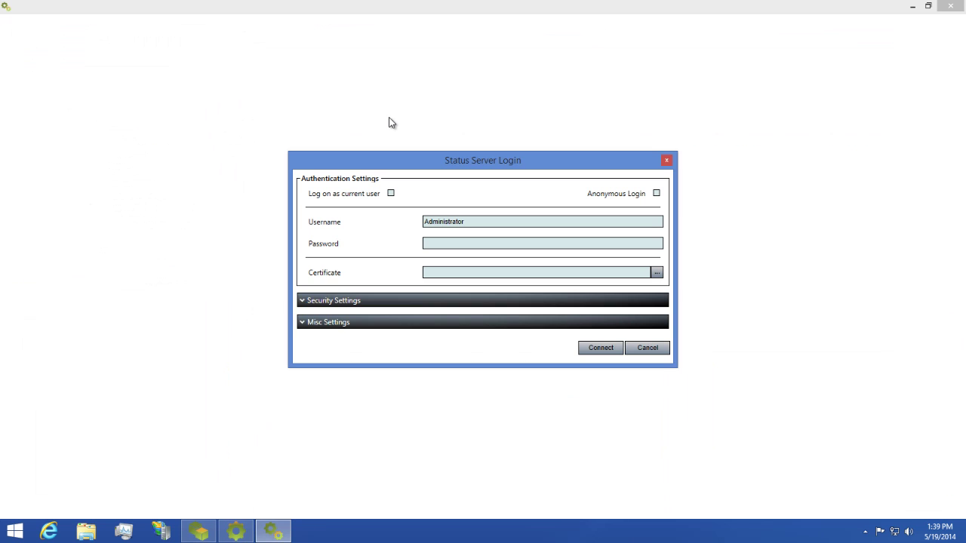
click(598, 348)
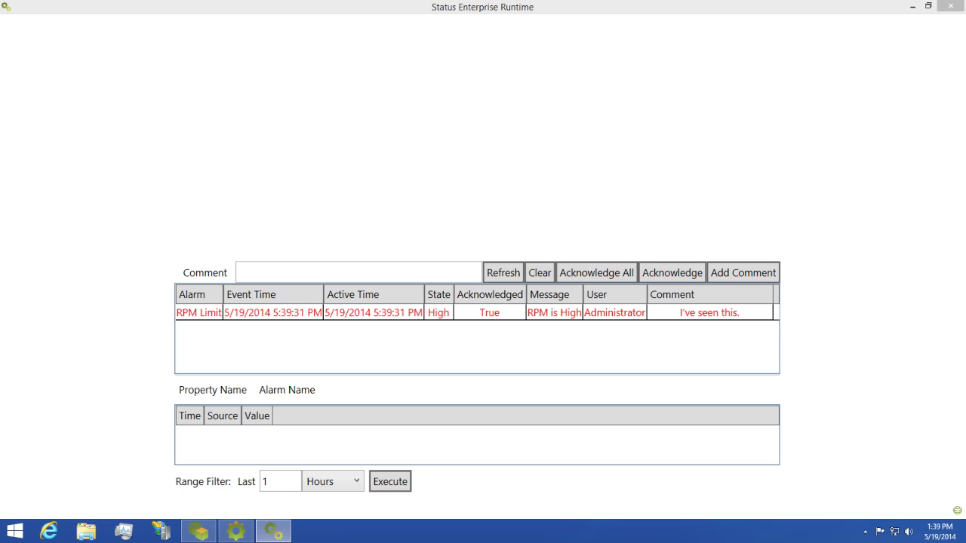
Select the acknowledged RPM Limit alarm in the running mimic and clear it.
click(468, 332)
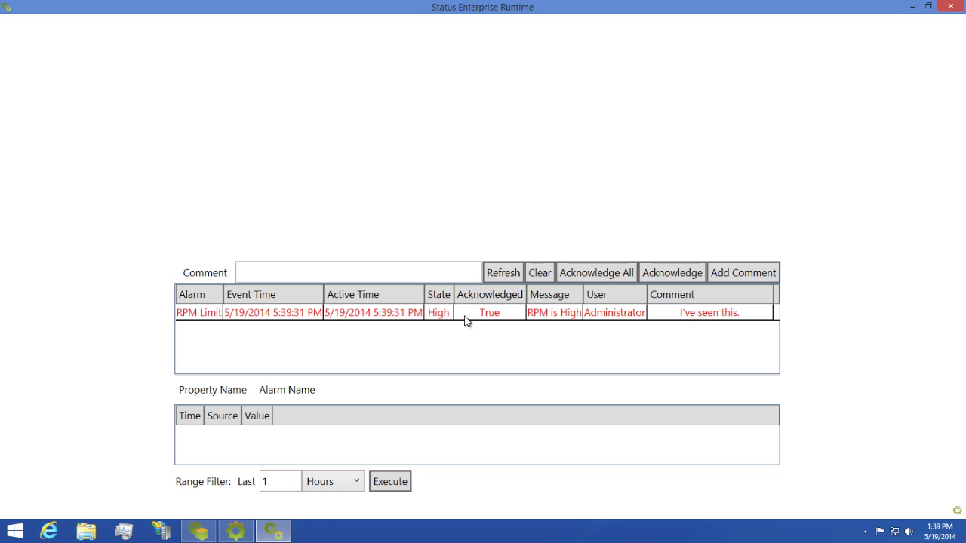
click(467, 315)
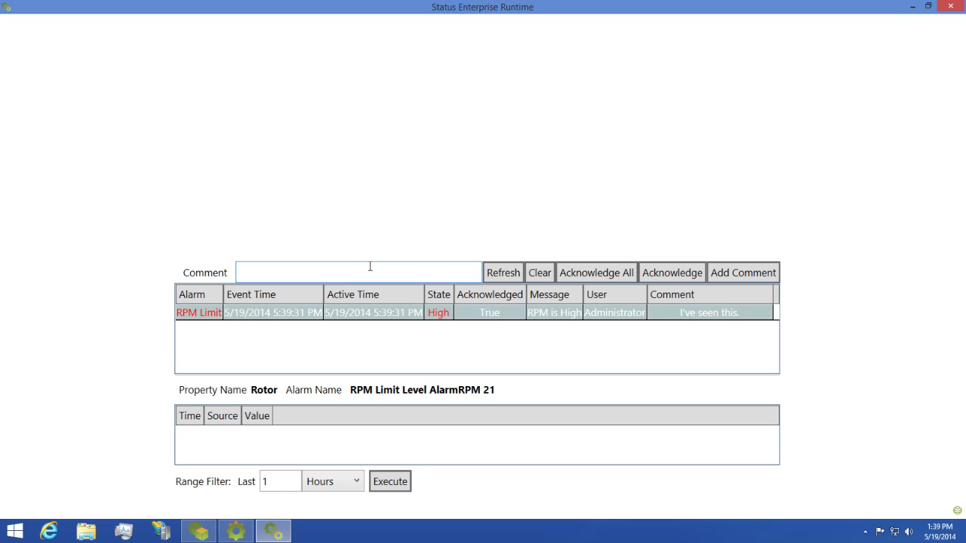
click(541, 275)
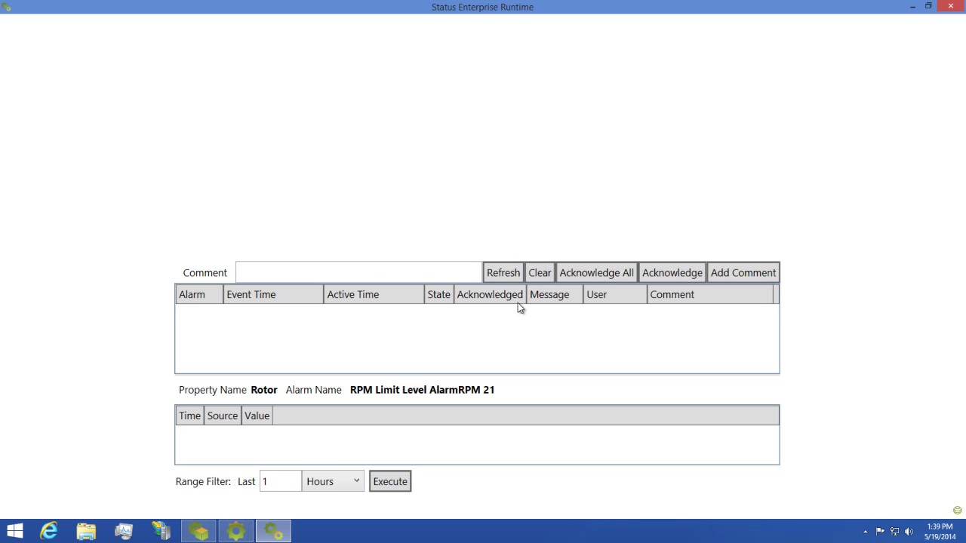